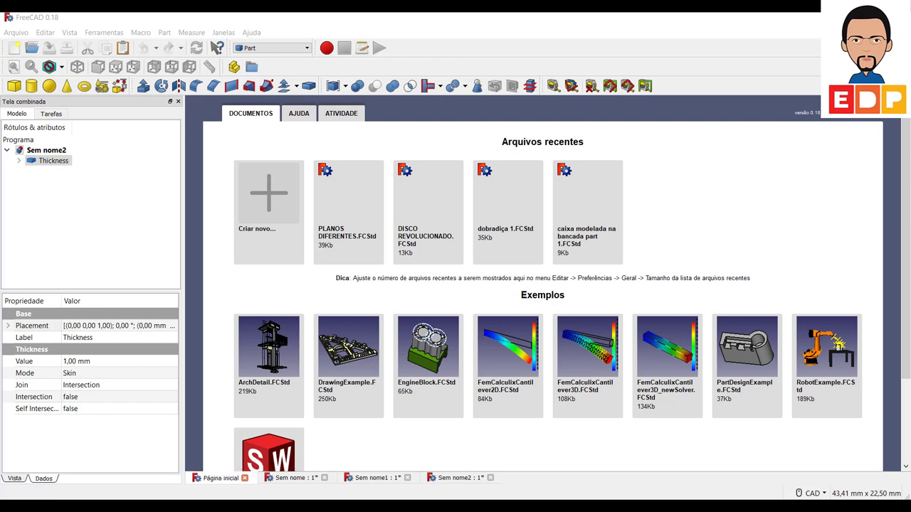
Activate the Part workbench and start a new empty document, 'Sem nome'.
click(249, 48)
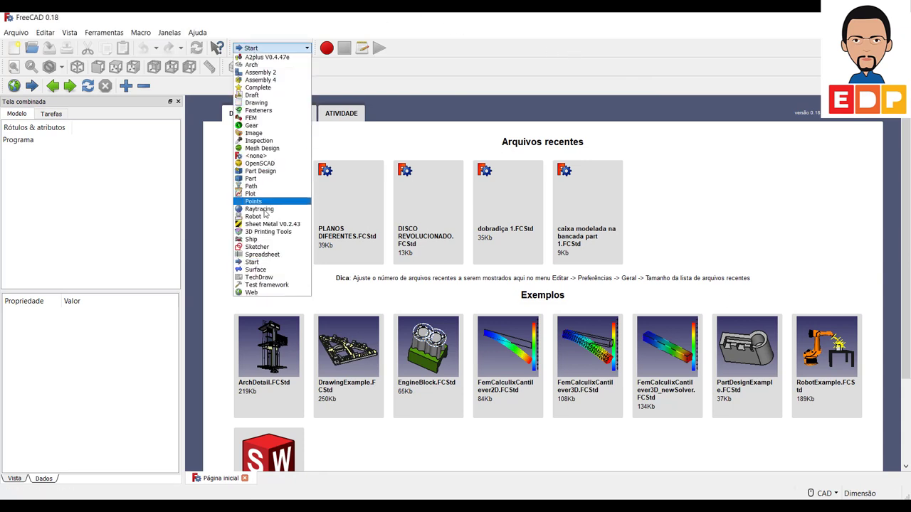
click(264, 179)
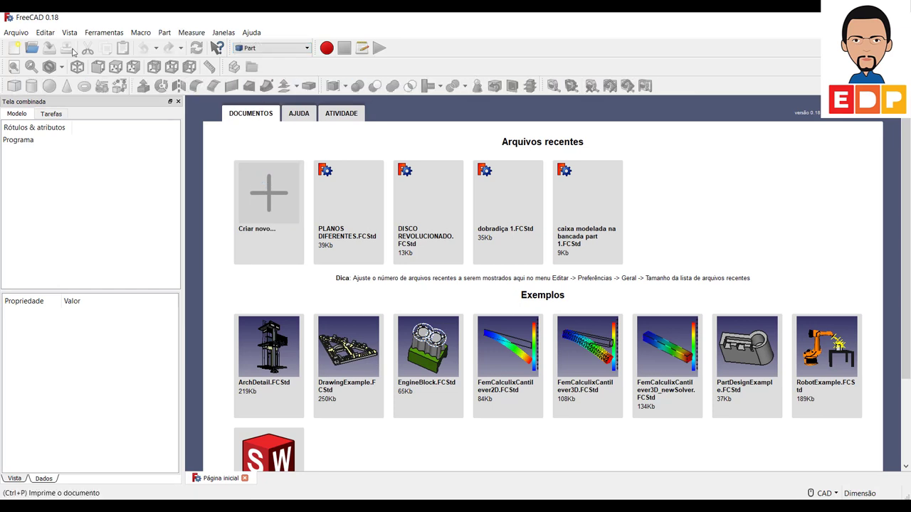
click(14, 48)
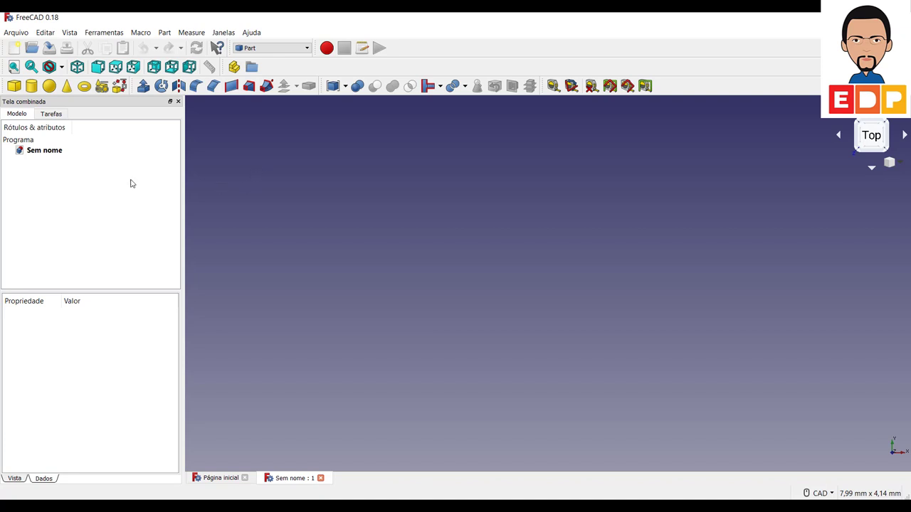
Add the cube 'Cubo', view it isometrically and confirm its 10 mm length, width and height.
click(15, 87)
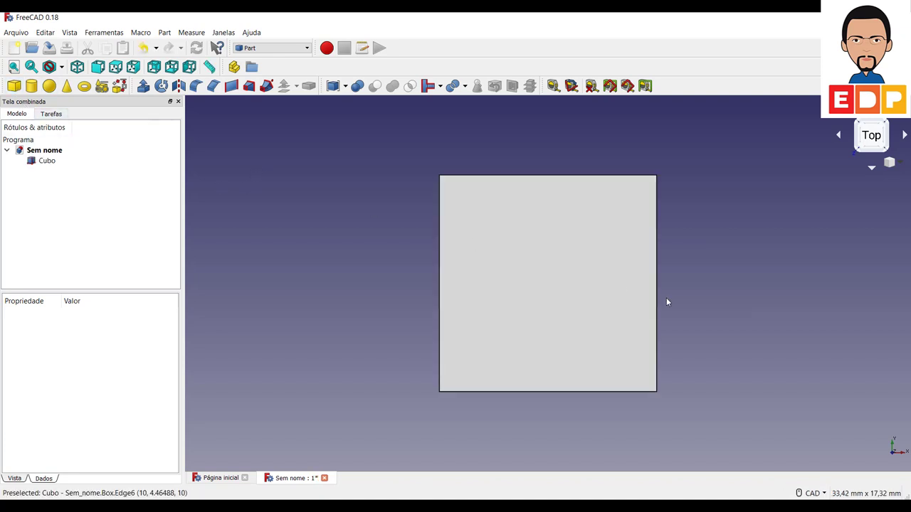
click(886, 121)
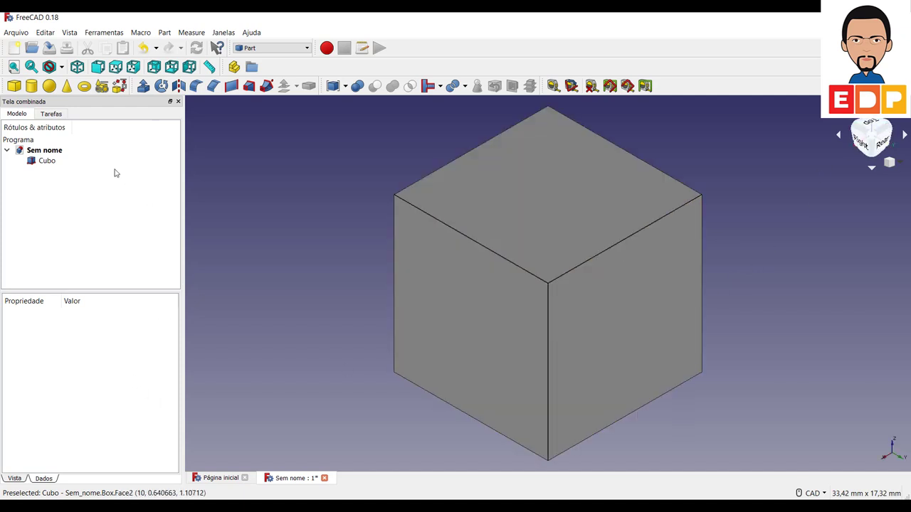
click(47, 160)
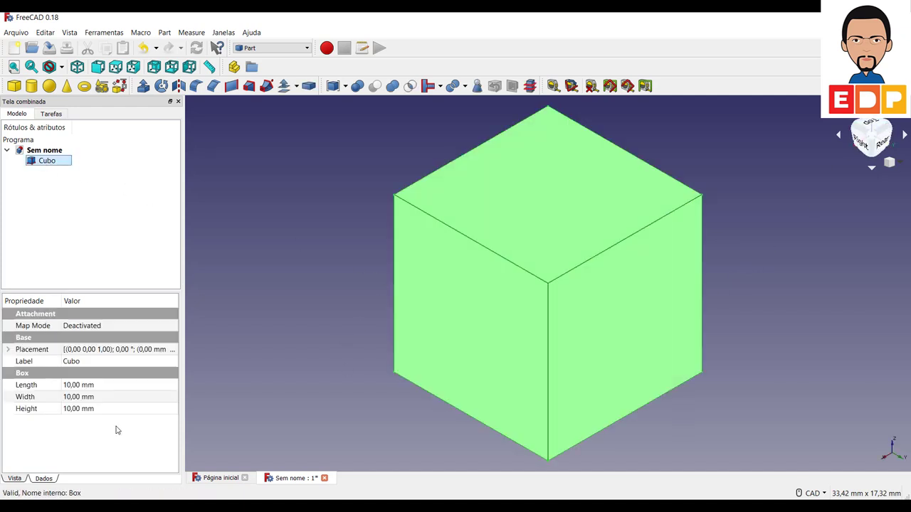
click(80, 388)
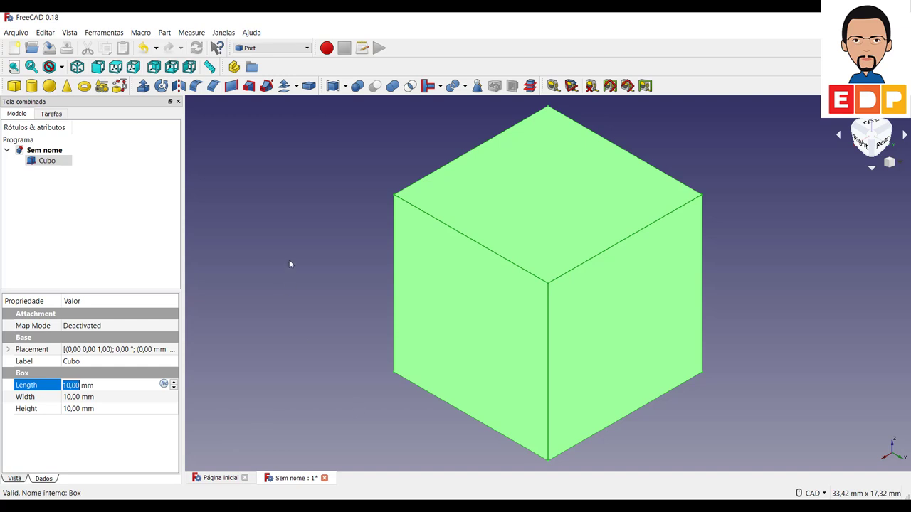
click(307, 266)
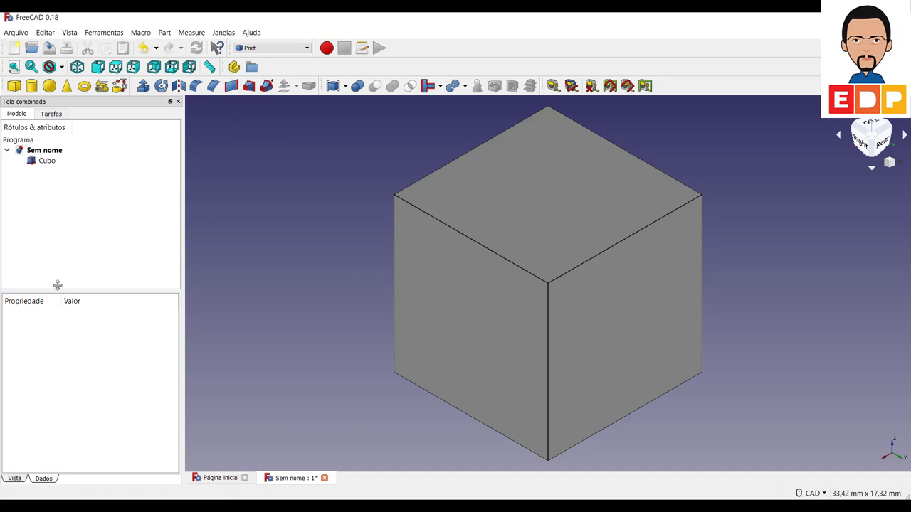
click(44, 163)
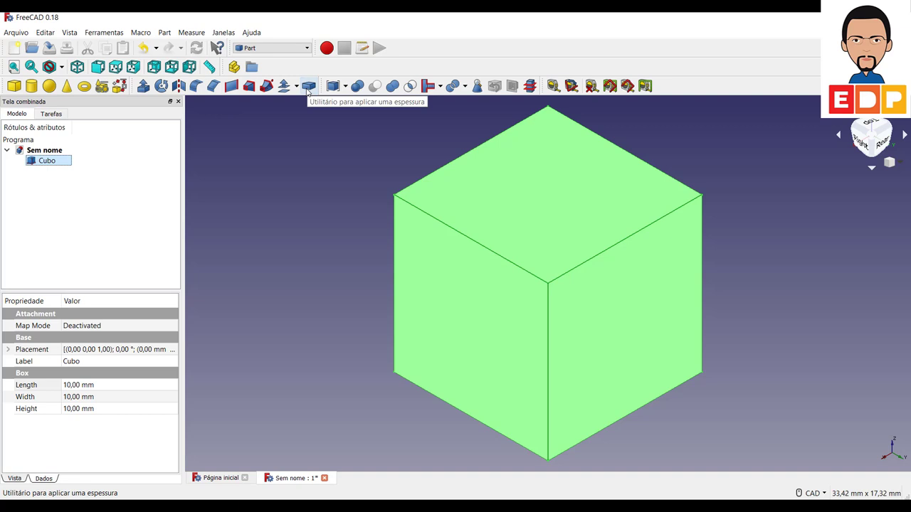
Dismiss the Thickness 'Seleção errada' warning and select the cube's top face.
click(308, 86)
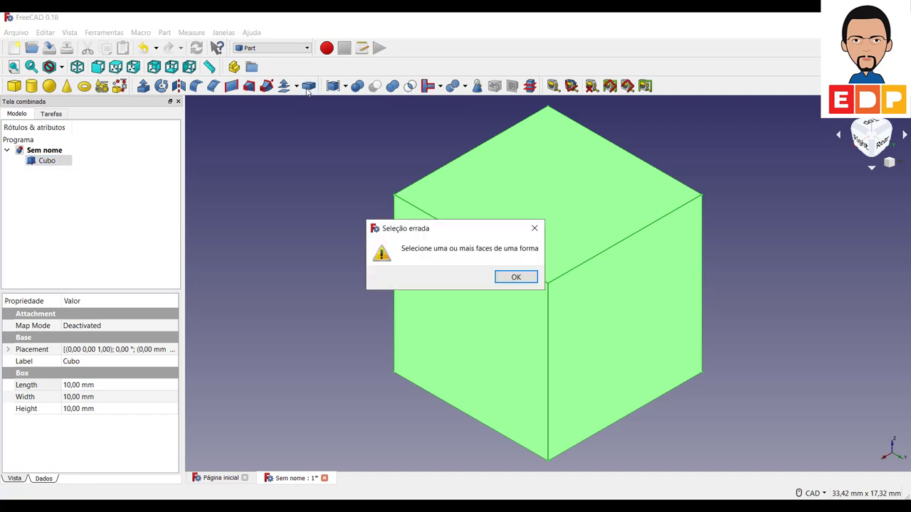
click(499, 277)
click(316, 284)
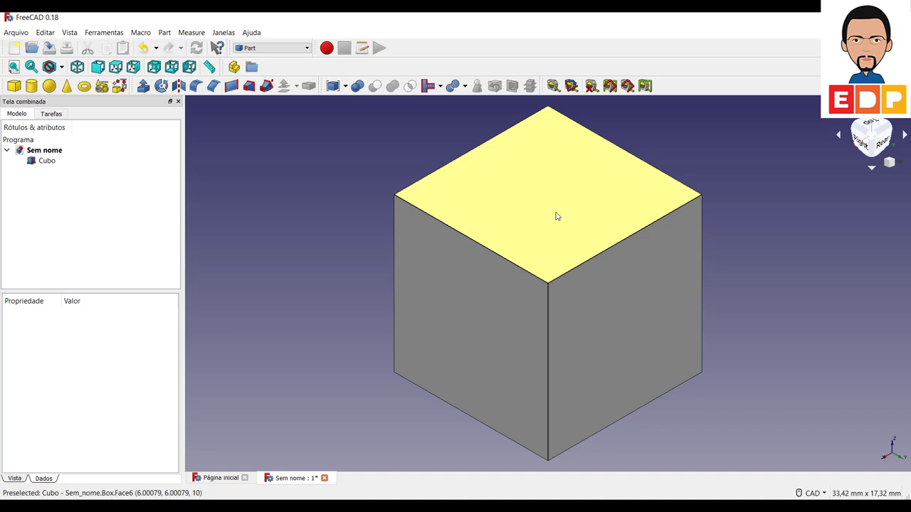
click(520, 186)
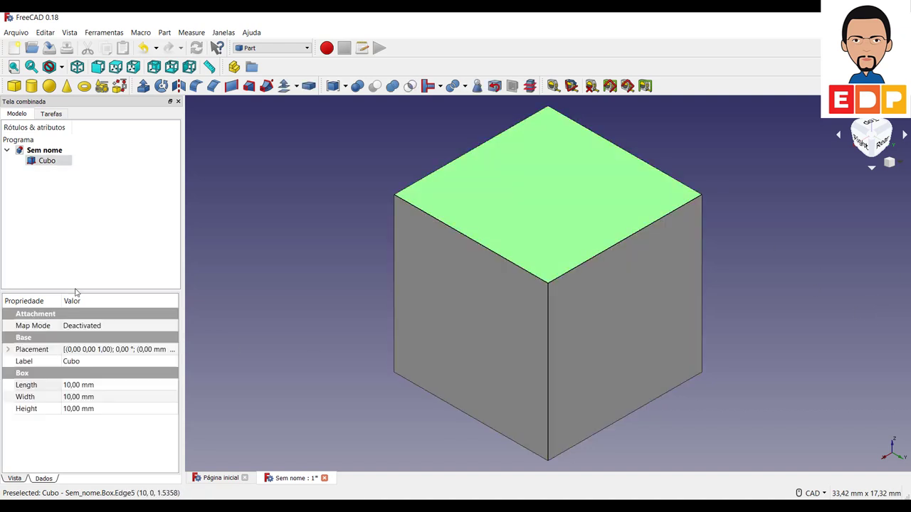
Start a Thickness shell with the top open and raise the wall to about 2 mm.
click(309, 86)
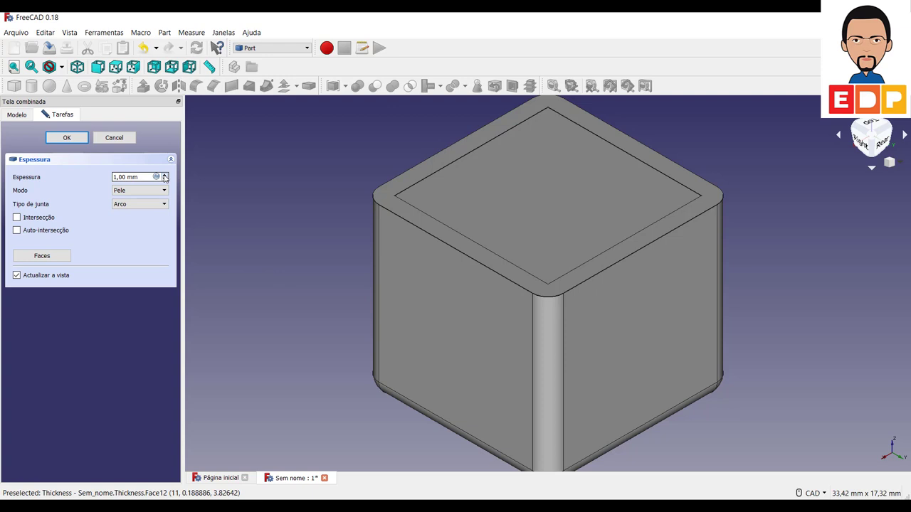
click(164, 177)
click(165, 177)
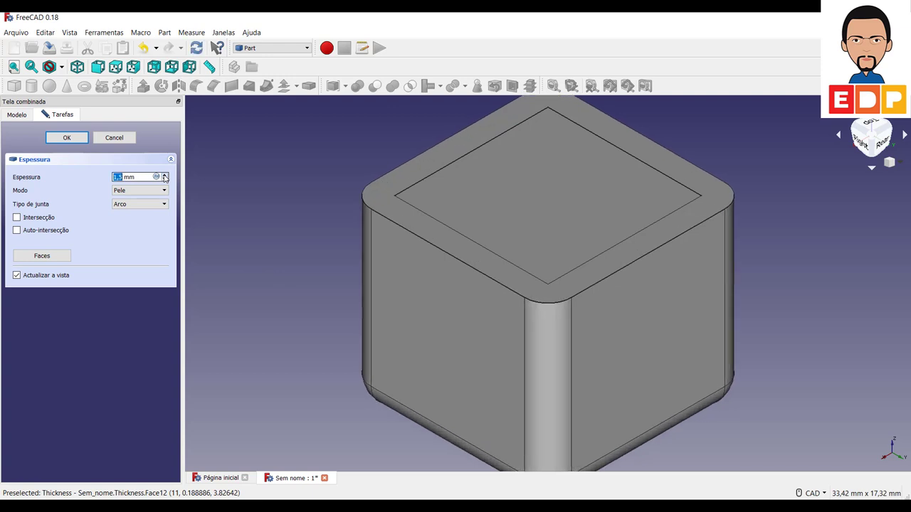
click(164, 177)
click(165, 176)
click(164, 176)
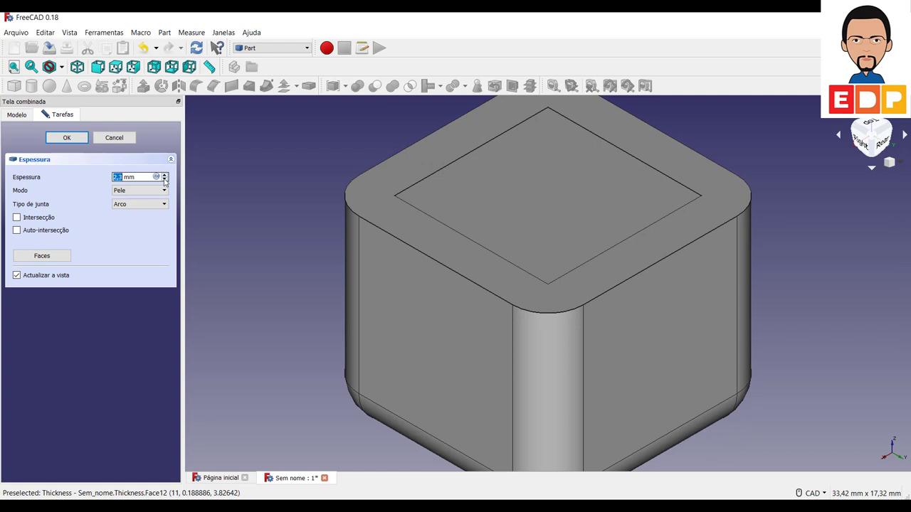
Lower the wall thickness through zero to about -1.5 mm, growing the shell inward.
click(164, 181)
click(164, 181)
click(164, 181)
click(164, 180)
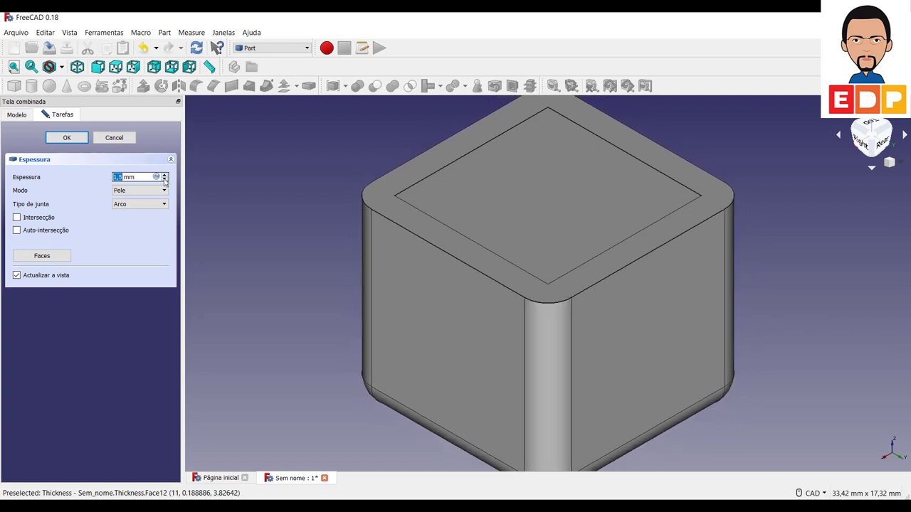
click(164, 180)
click(164, 181)
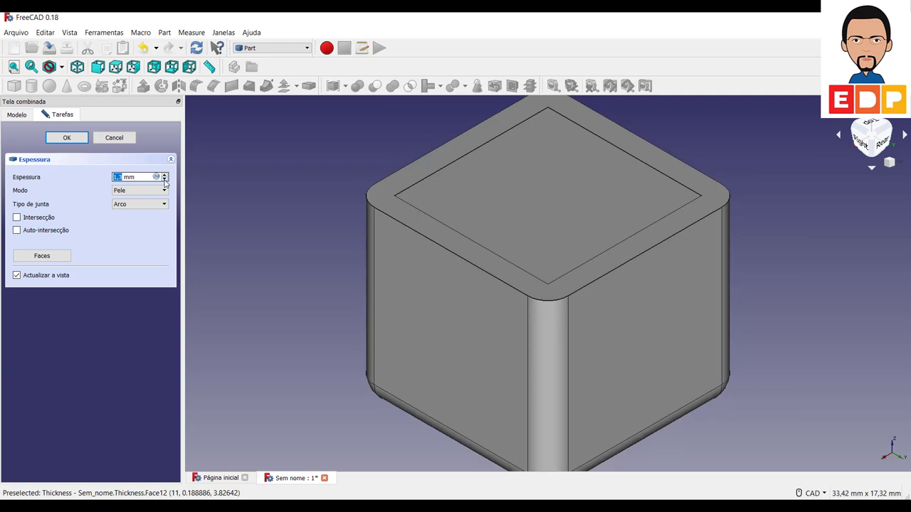
click(164, 180)
click(164, 180)
click(165, 181)
click(165, 181)
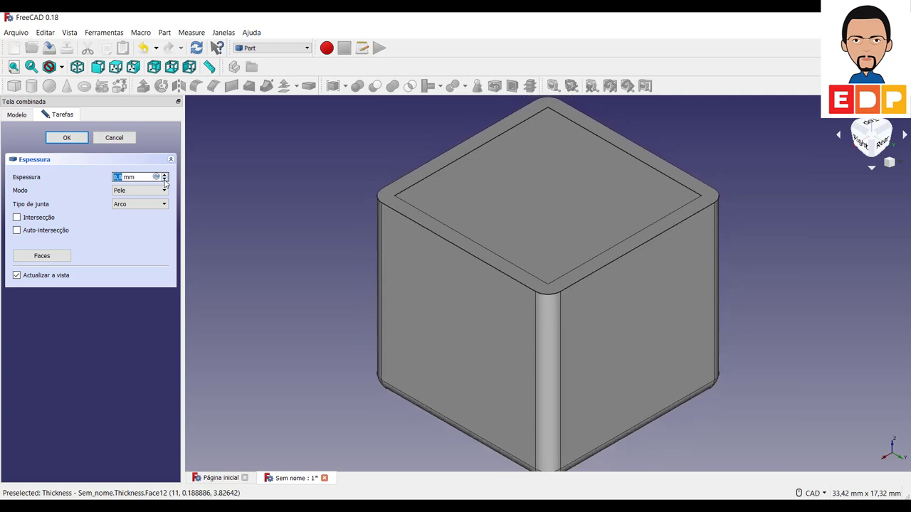
click(164, 181)
click(164, 180)
click(165, 180)
click(164, 181)
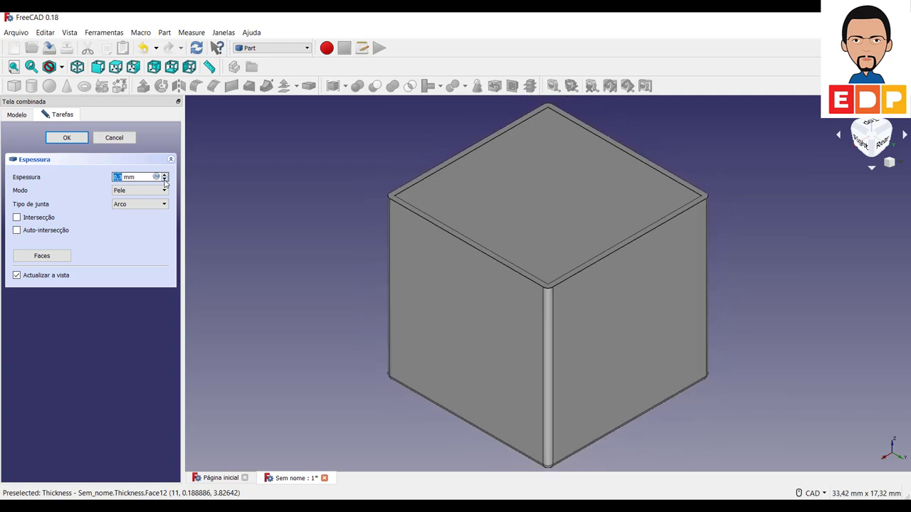
click(164, 181)
click(164, 181)
click(164, 181)
click(165, 181)
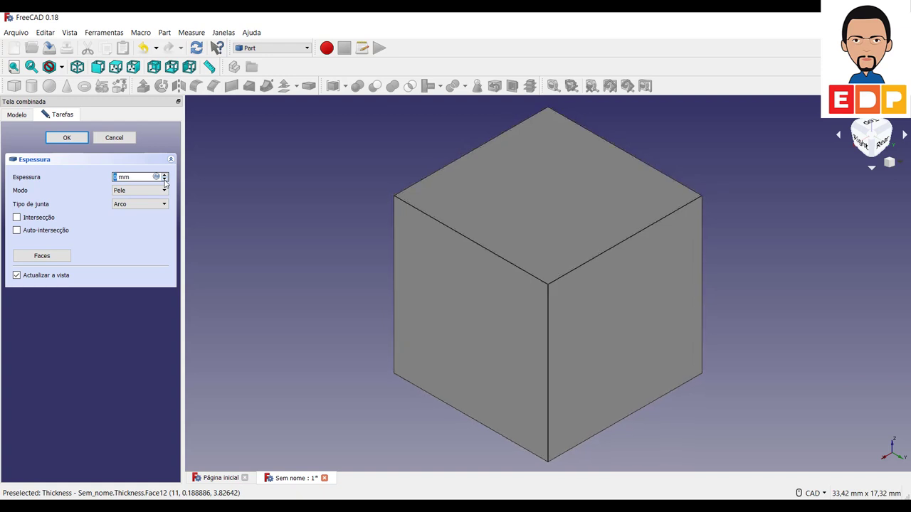
click(164, 181)
click(165, 181)
click(164, 181)
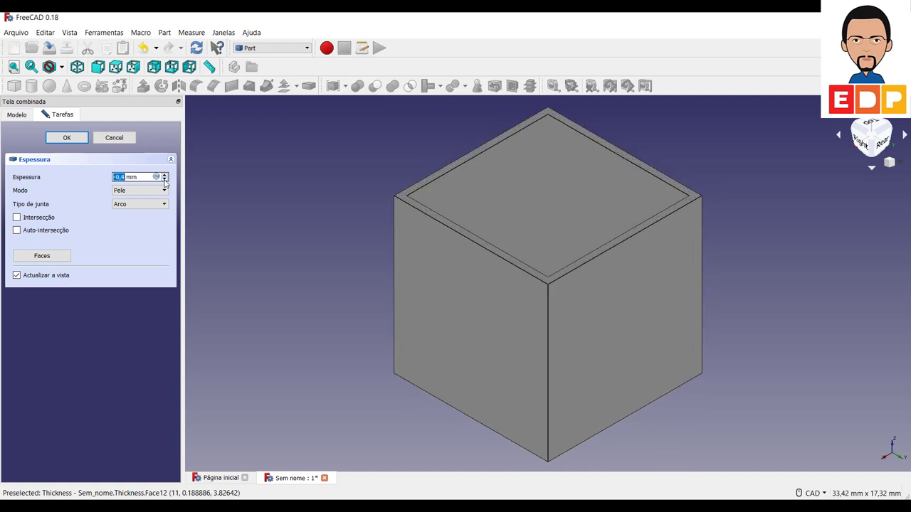
click(164, 181)
click(164, 181)
click(164, 180)
click(165, 181)
click(164, 181)
click(165, 180)
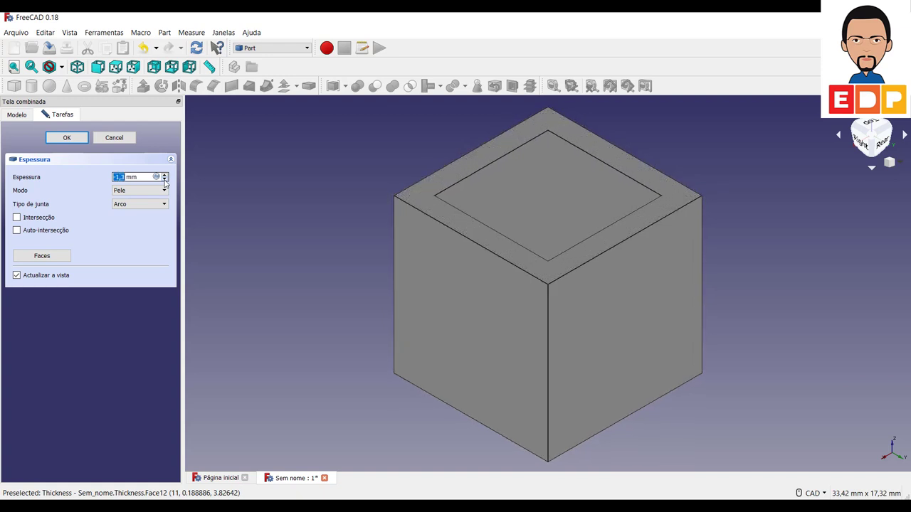
click(164, 181)
click(165, 181)
click(164, 180)
click(165, 181)
click(164, 181)
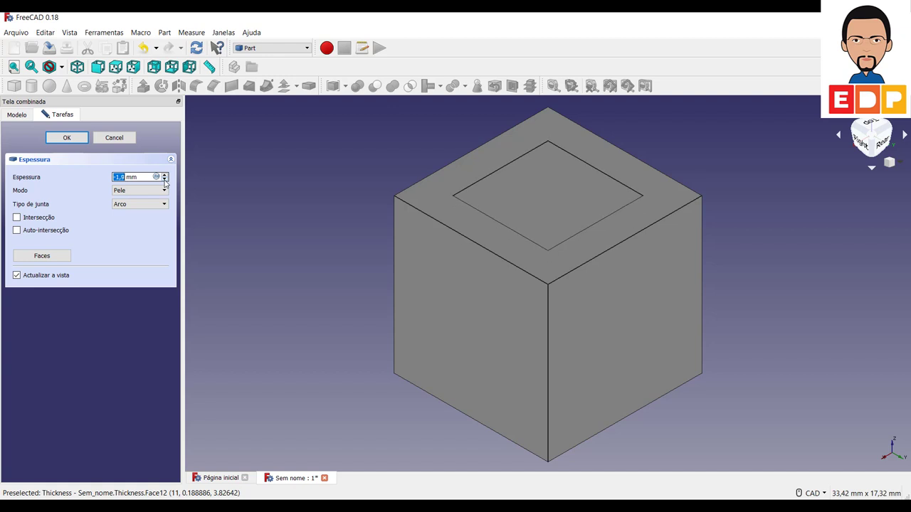
Bring the wall thickness back up to 0.9 mm, growing outward.
click(165, 175)
click(165, 175)
click(164, 175)
click(165, 175)
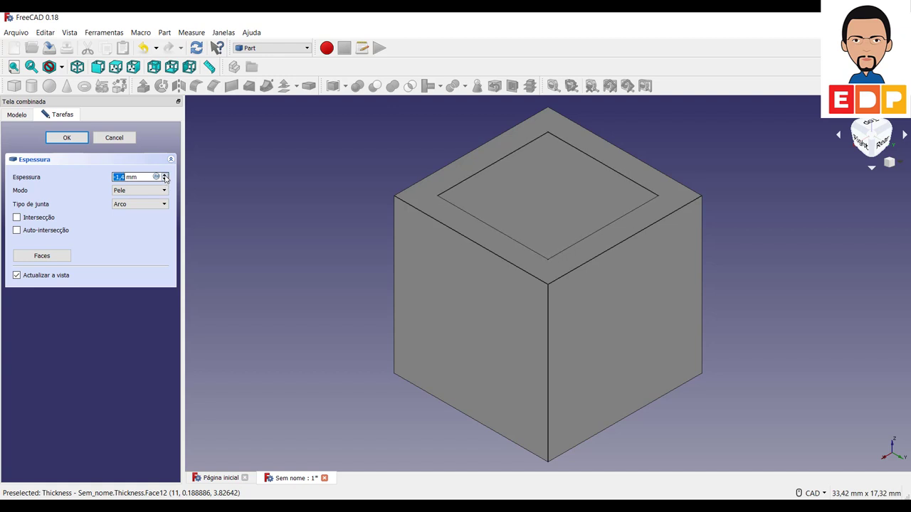
click(165, 176)
click(164, 175)
click(165, 176)
click(165, 176)
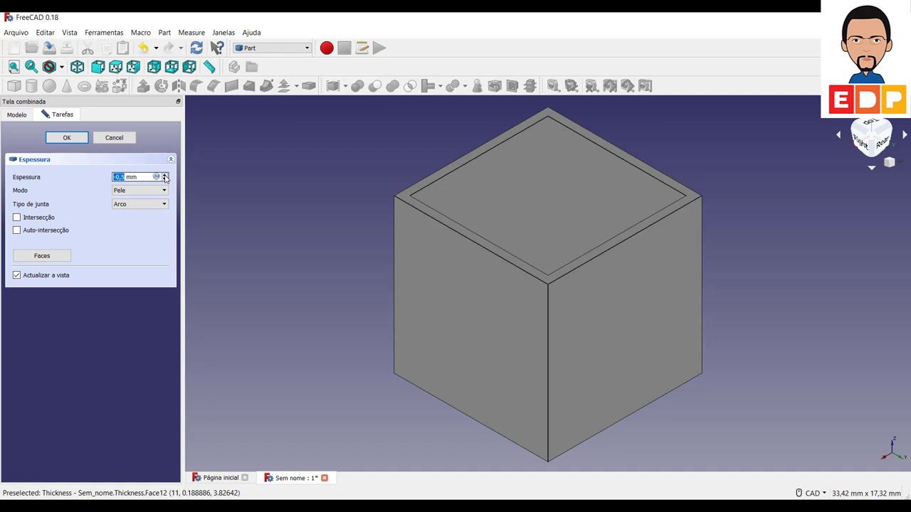
click(165, 175)
click(164, 176)
click(164, 175)
click(165, 176)
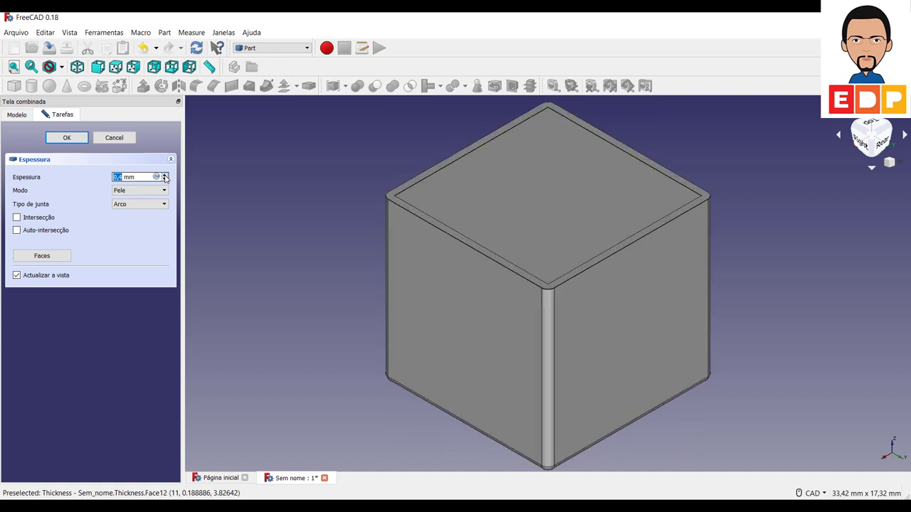
click(164, 175)
click(165, 176)
click(164, 176)
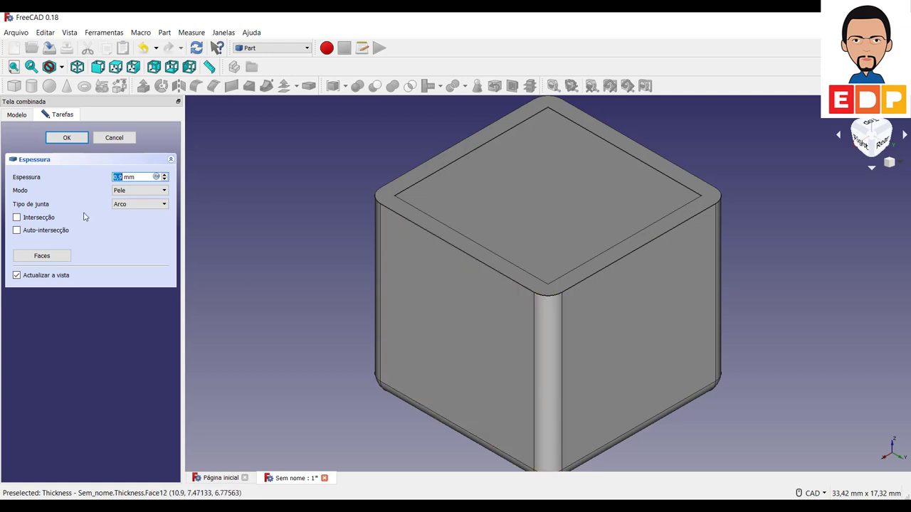
Try Intersecção joins and inspect the shell from the top and isometric views.
click(127, 191)
click(127, 194)
click(127, 192)
click(127, 197)
click(129, 205)
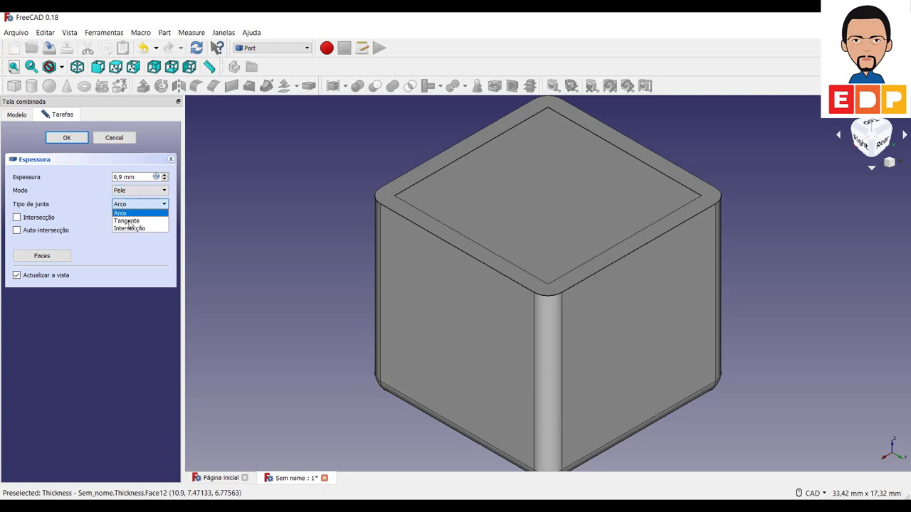
click(131, 229)
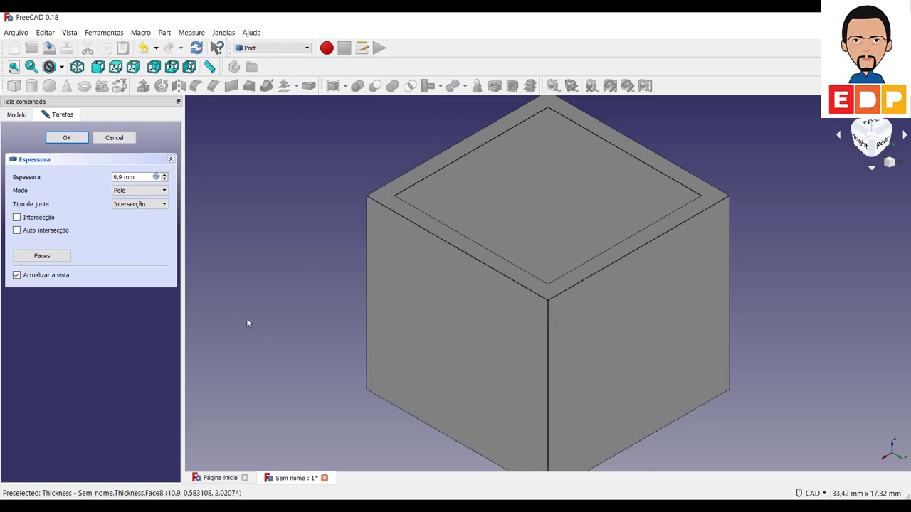
click(141, 191)
click(140, 191)
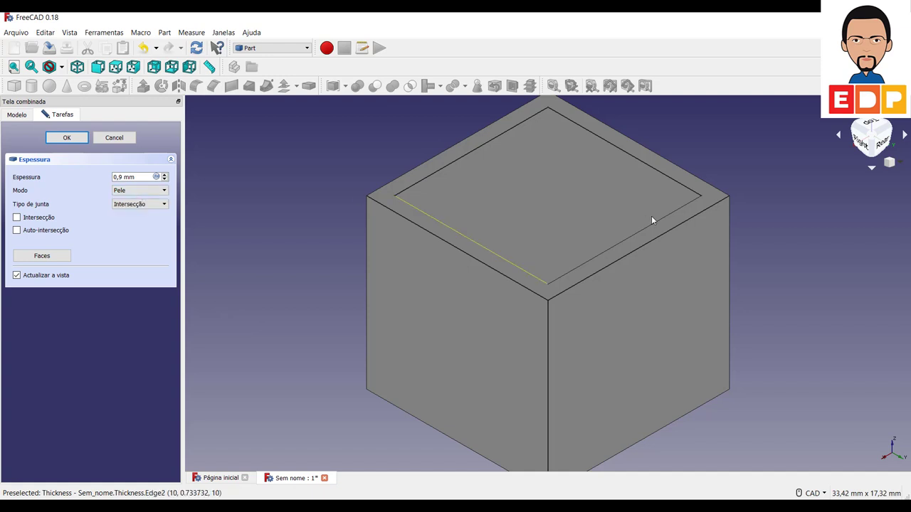
click(875, 126)
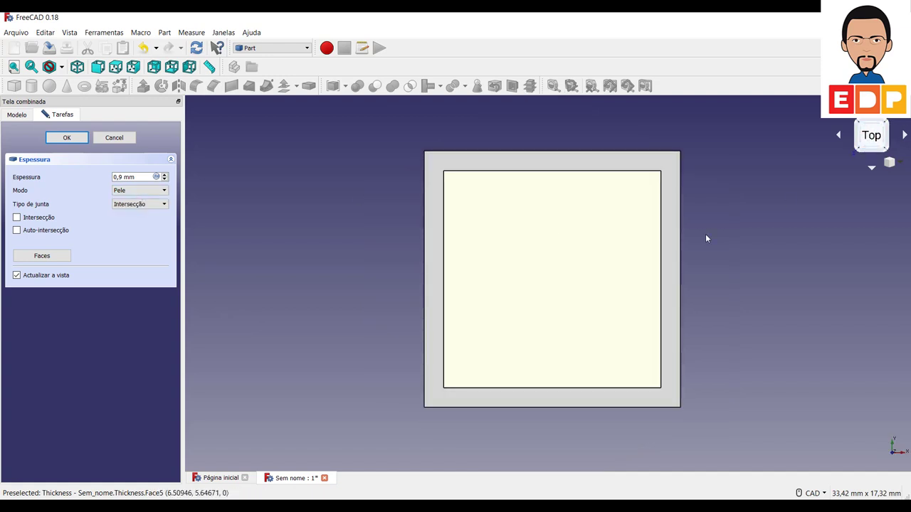
click(886, 125)
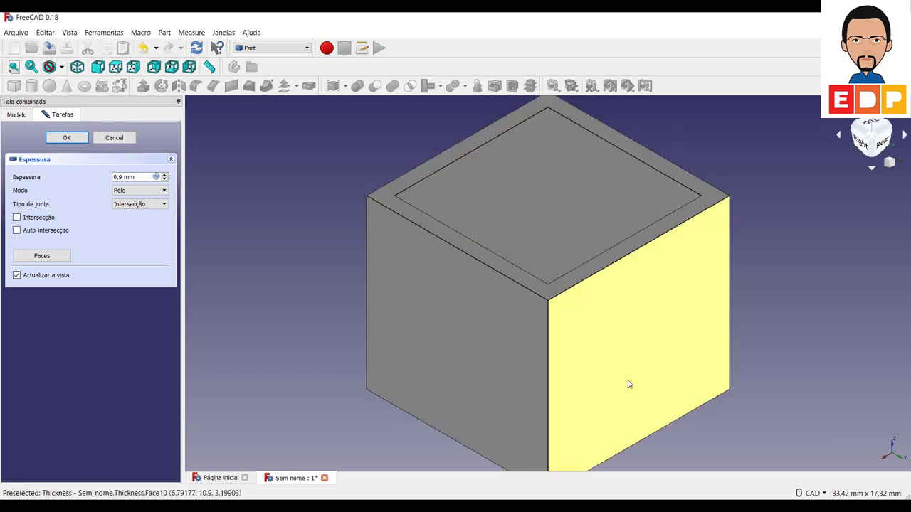
Commit a 1 mm Pele shell with Arco joins, then show Thickness's Vista properties.
click(164, 175)
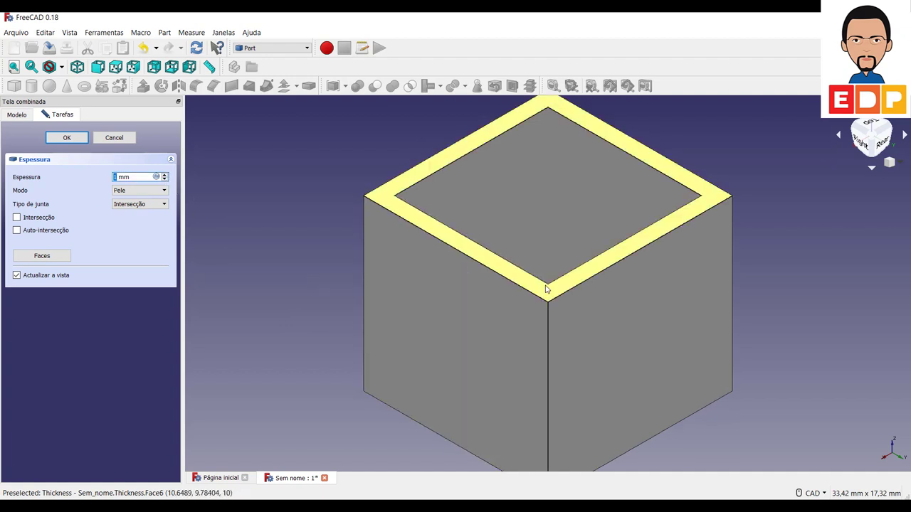
click(132, 190)
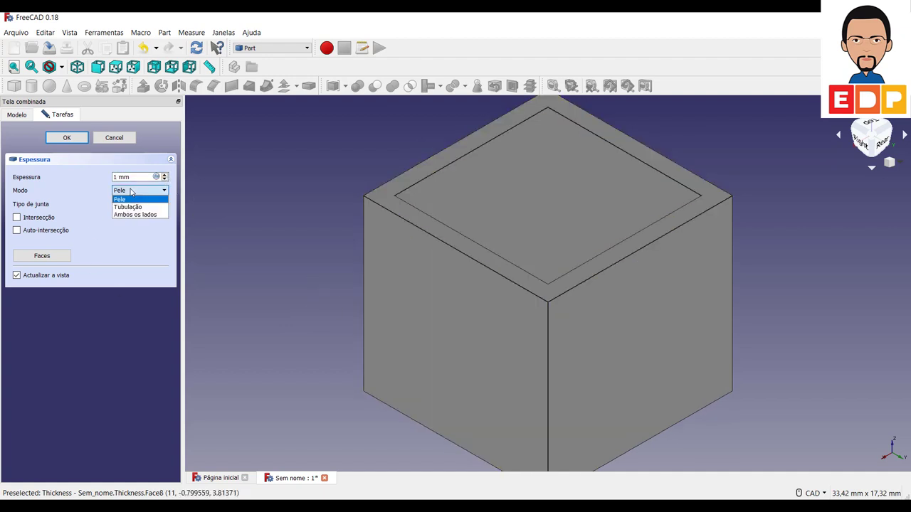
click(126, 200)
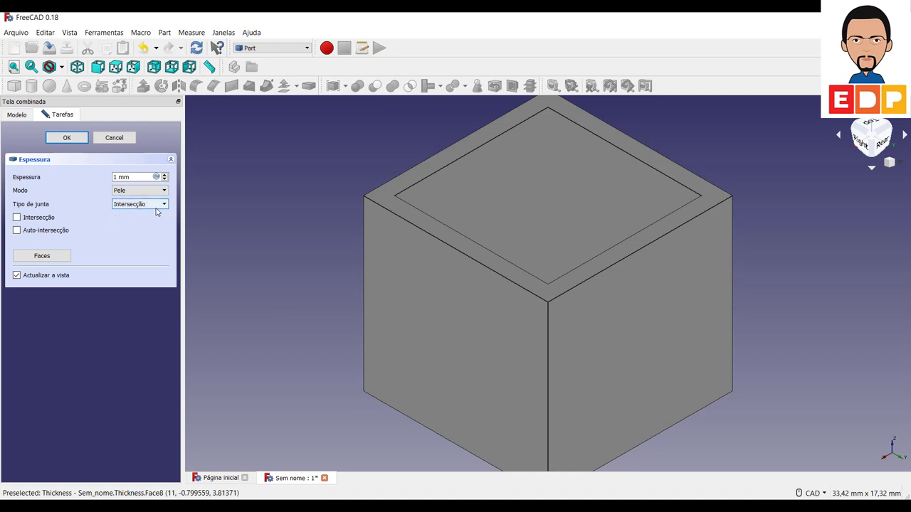
click(137, 205)
click(123, 213)
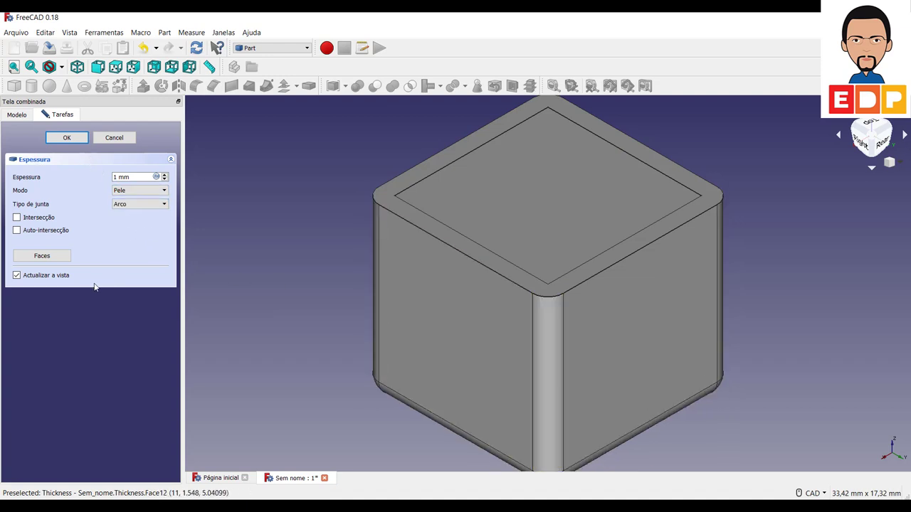
click(67, 138)
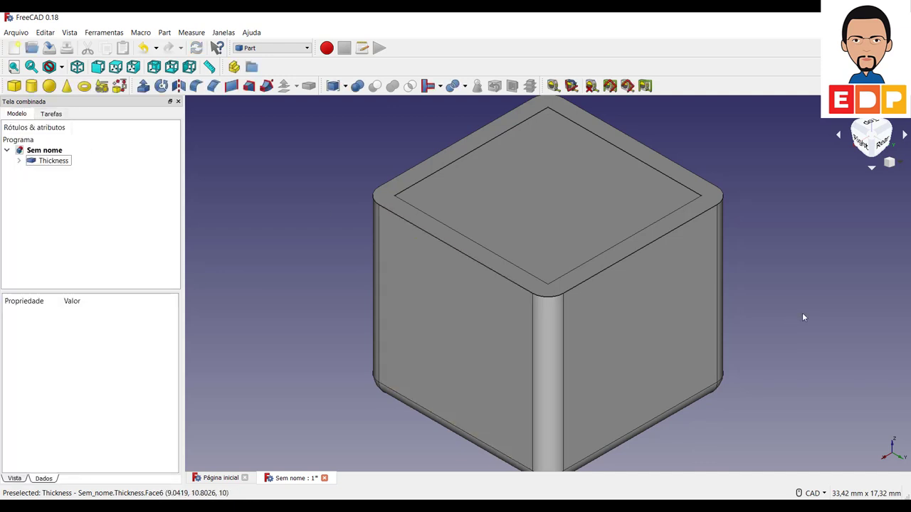
click(61, 164)
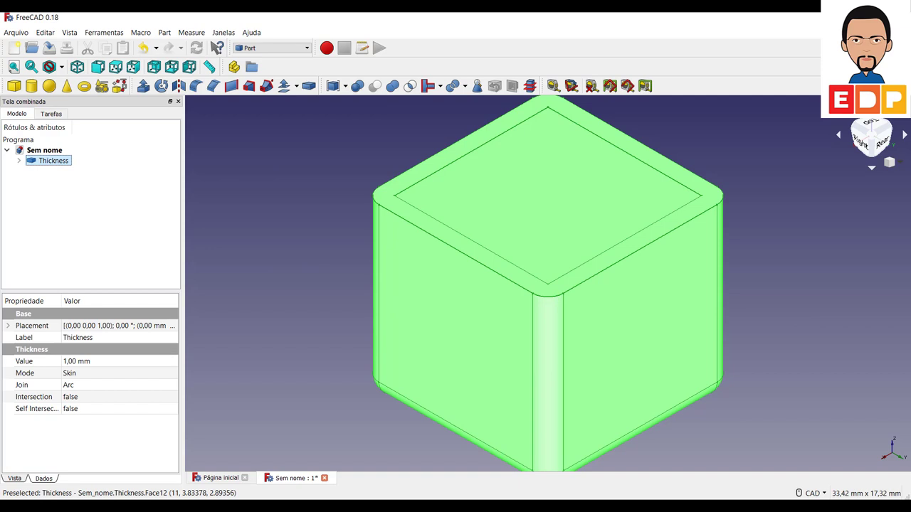
click(14, 478)
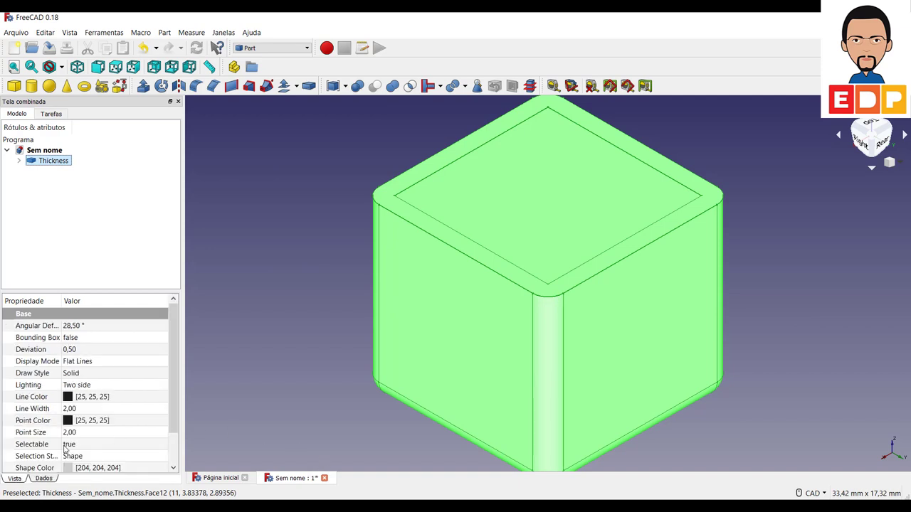
Set the Thickness transparency to 90 and view the shell from the top.
scroll(112, 411, down, 1)
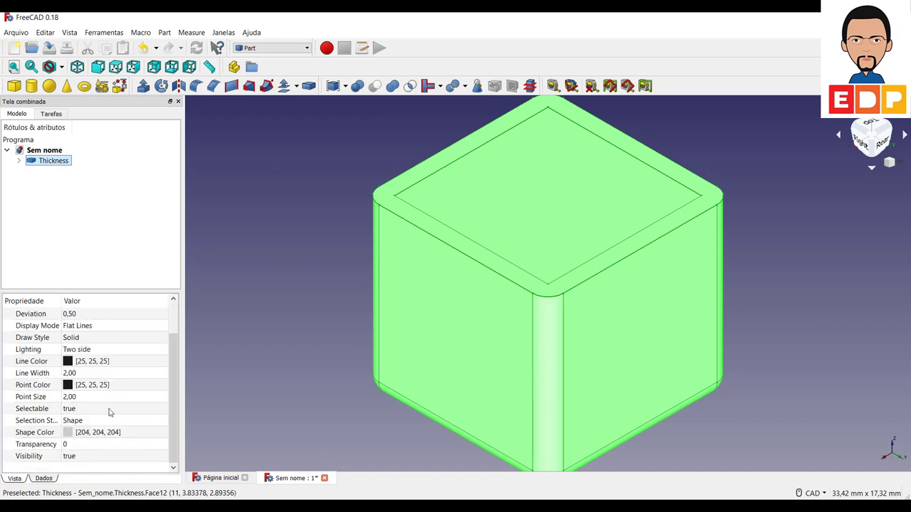
click(78, 445)
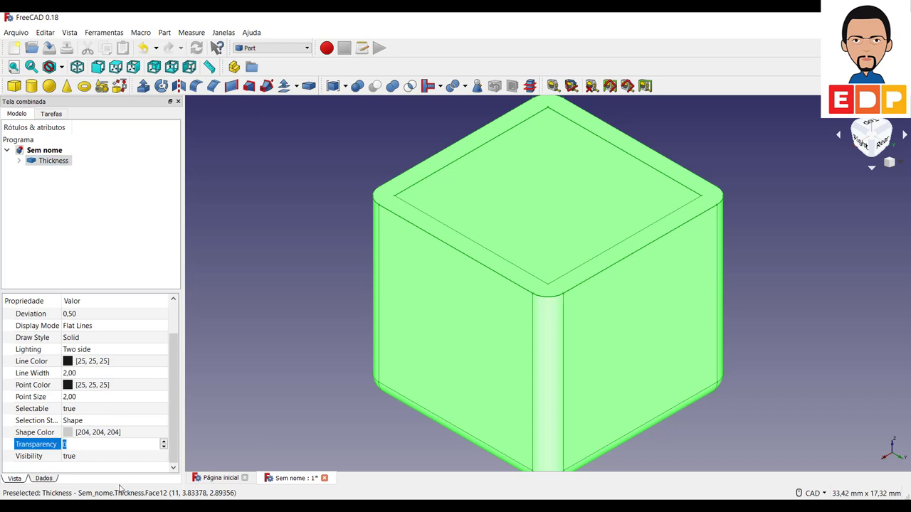
text(90)
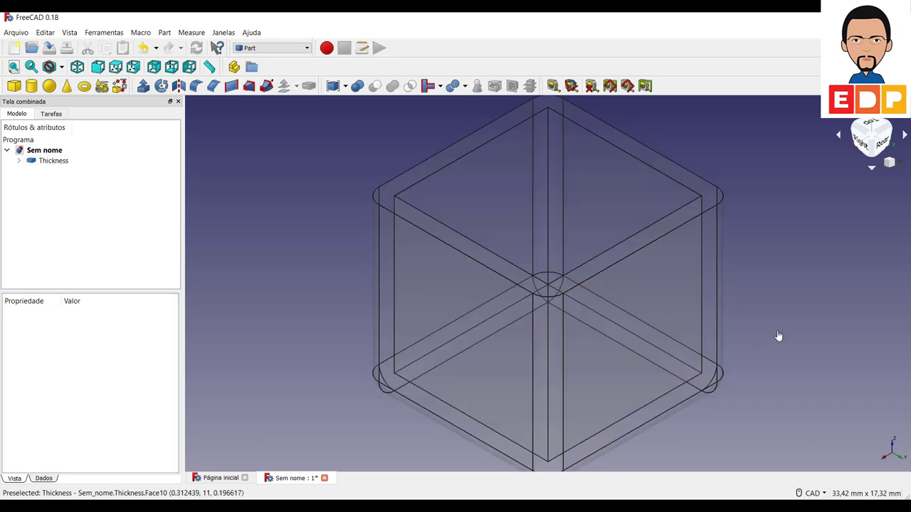
click(777, 330)
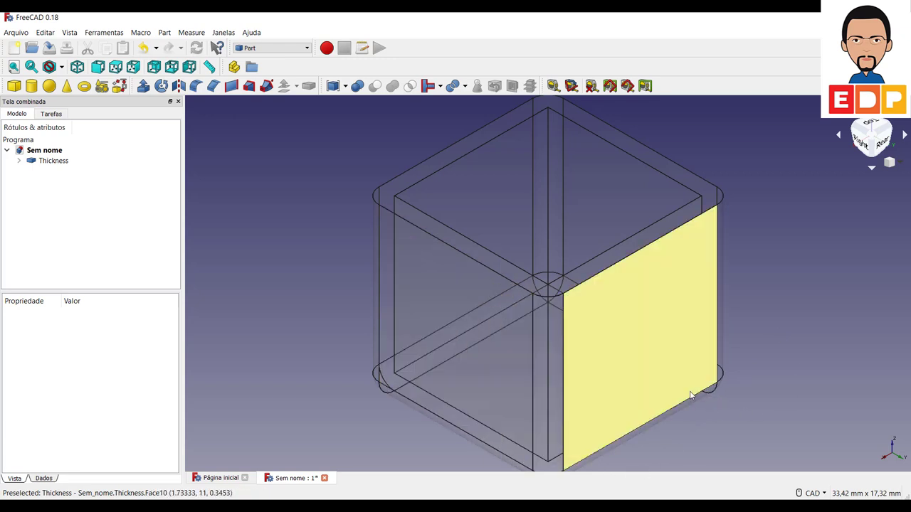
click(869, 127)
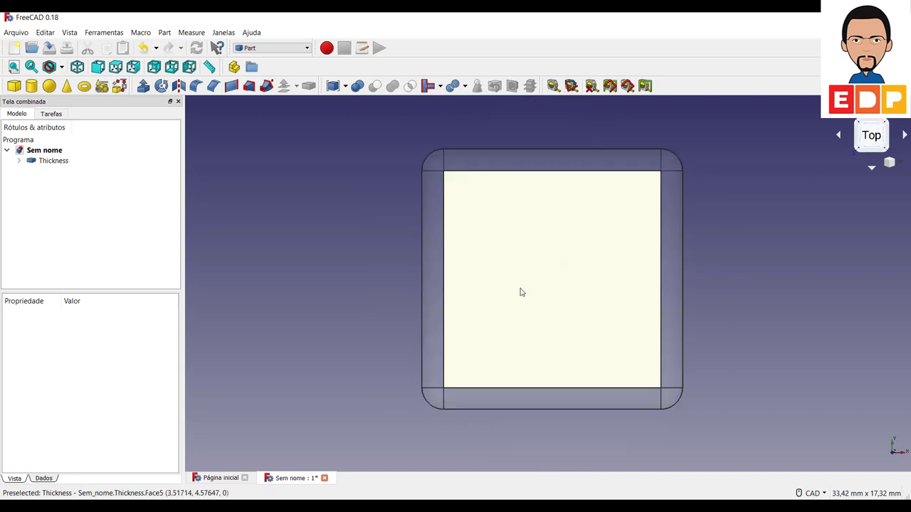
Reset transparency to 0, return to isometric view, and undo the Thickness feature.
click(41, 164)
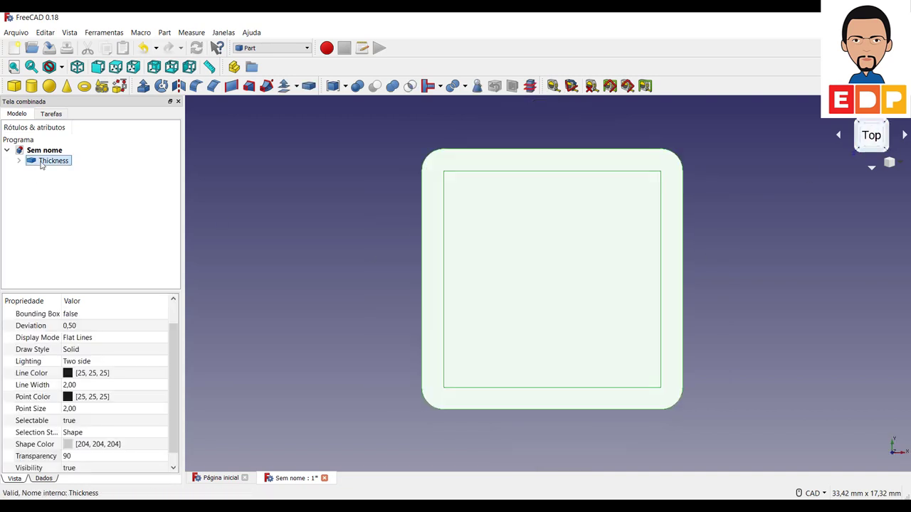
click(75, 458)
text(0)
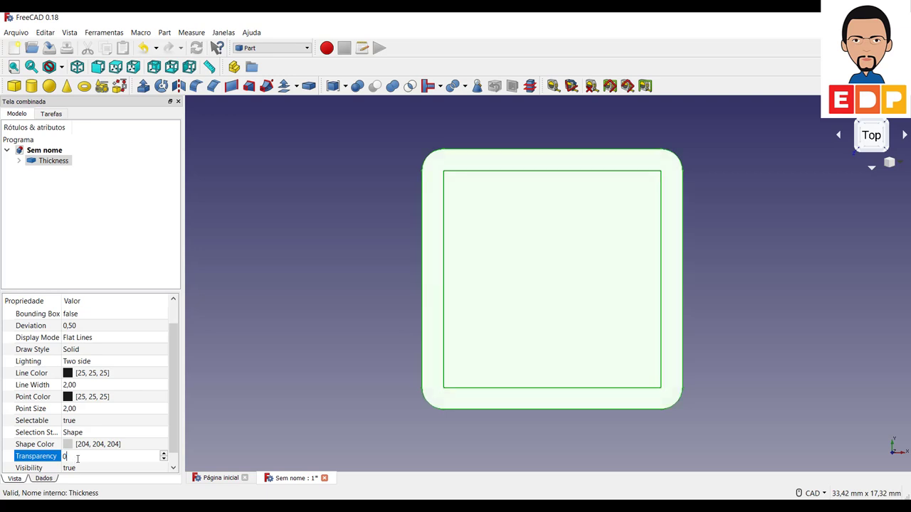
key(Return)
click(789, 284)
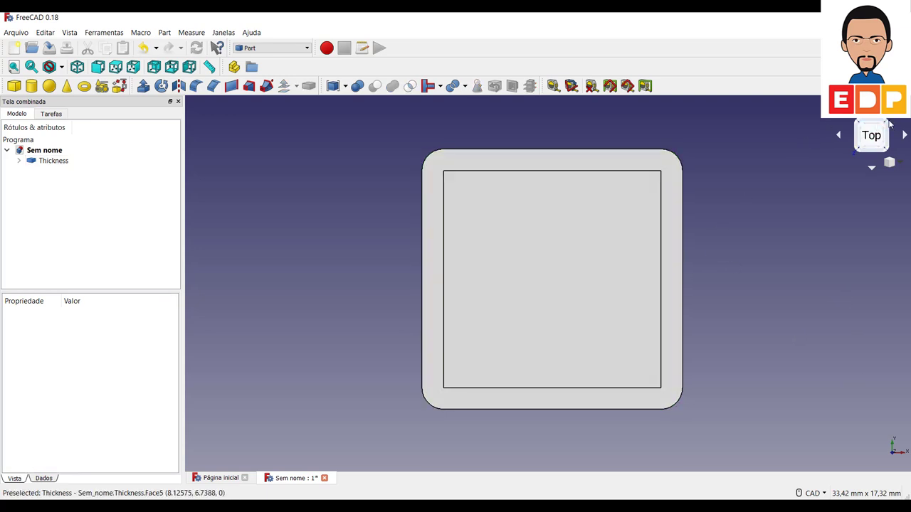
click(888, 124)
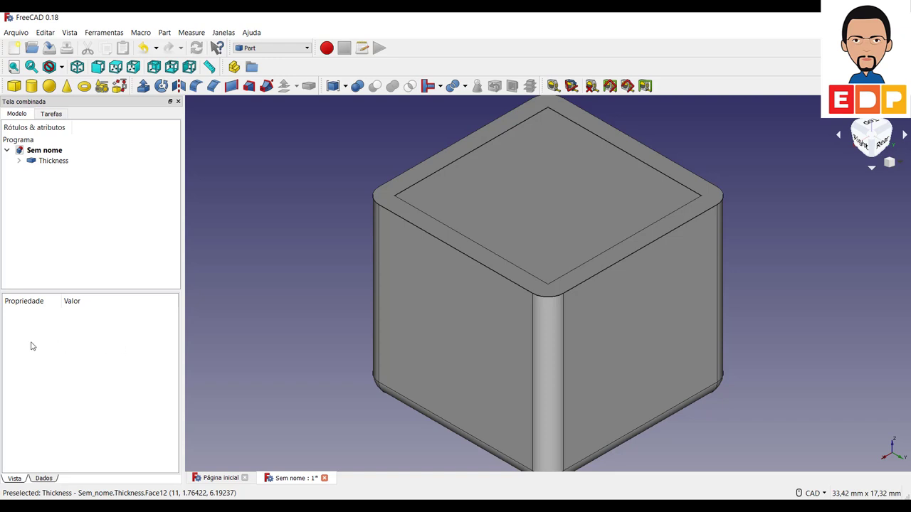
key(ctrl+z)
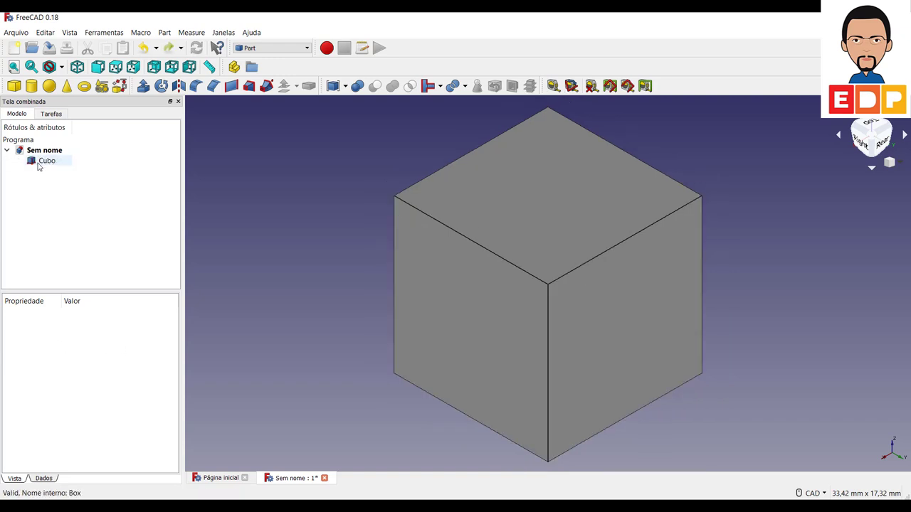
Select the cube's bottom face, using the bottom and isometric views to reach it.
click(39, 160)
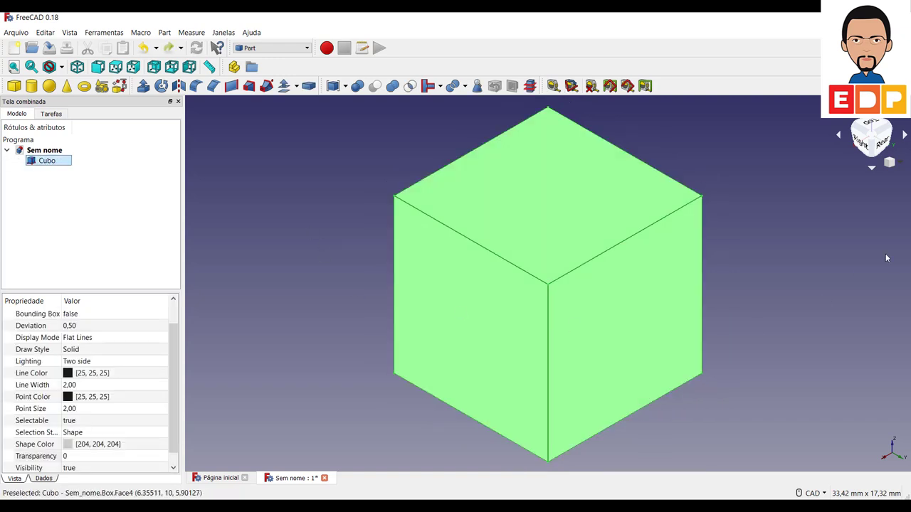
click(783, 178)
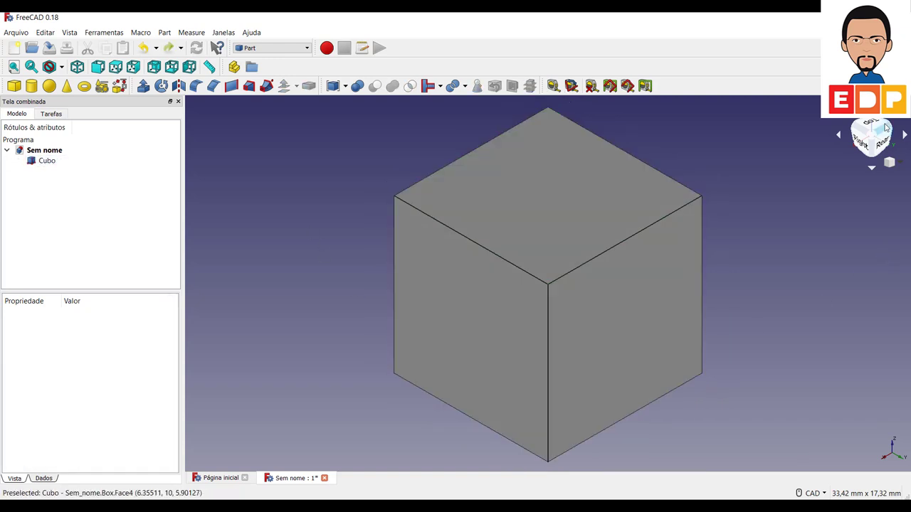
click(527, 195)
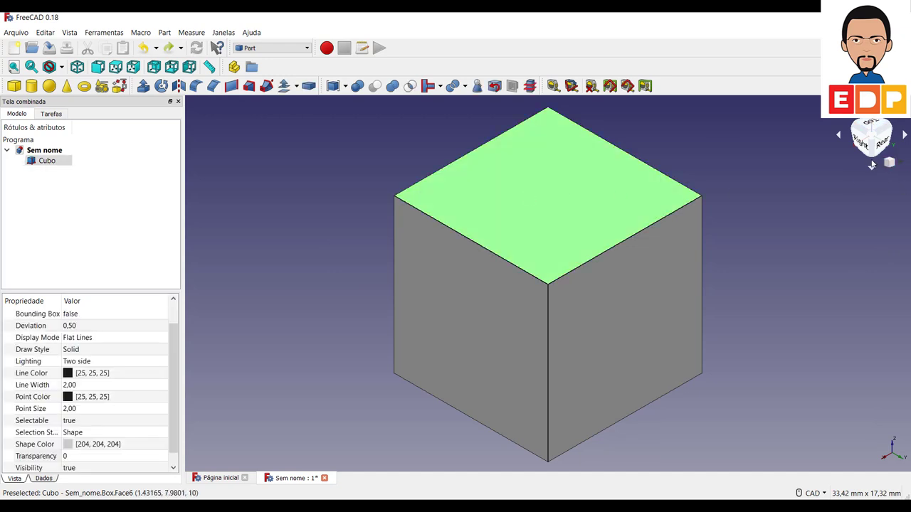
click(873, 162)
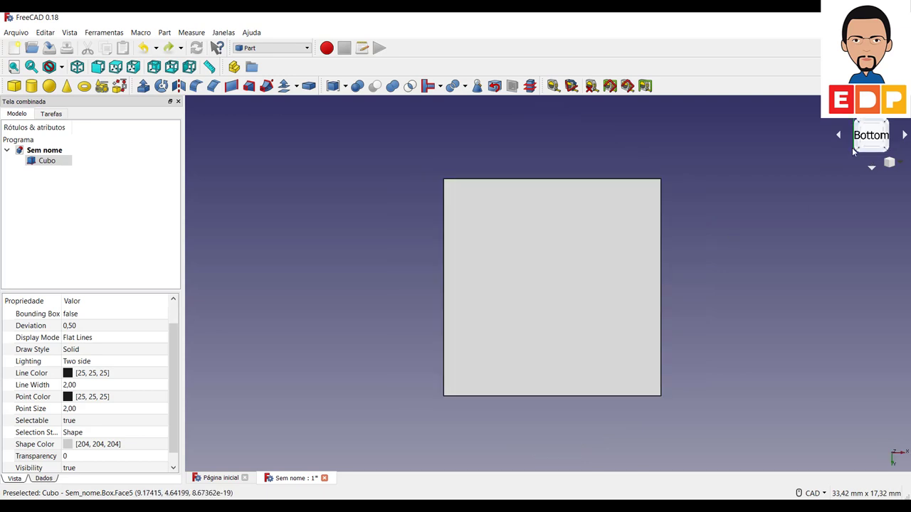
click(885, 125)
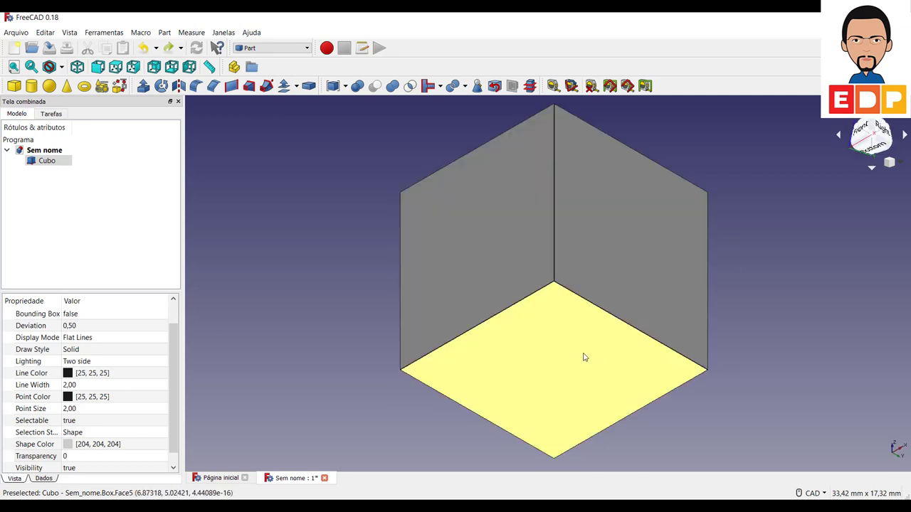
click(628, 346)
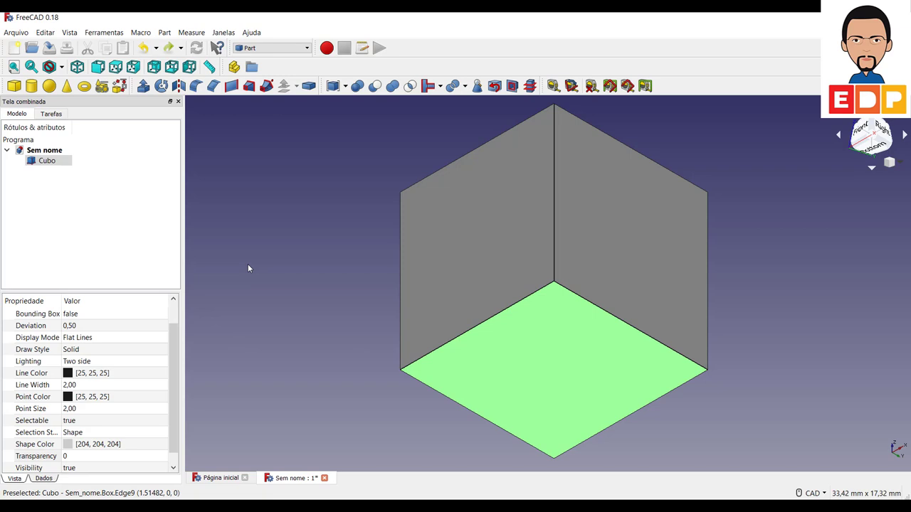
Shell the cube with its bottom face open and confirm the Thickness feature.
click(308, 86)
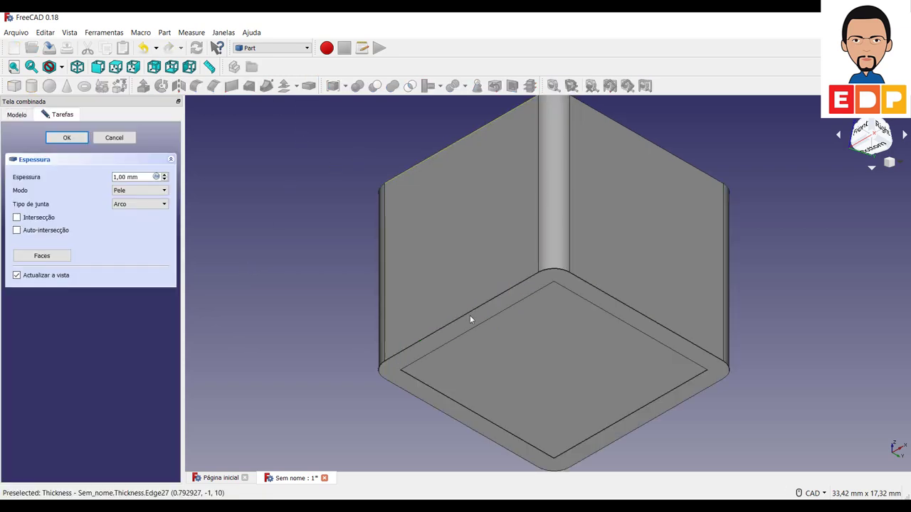
click(870, 145)
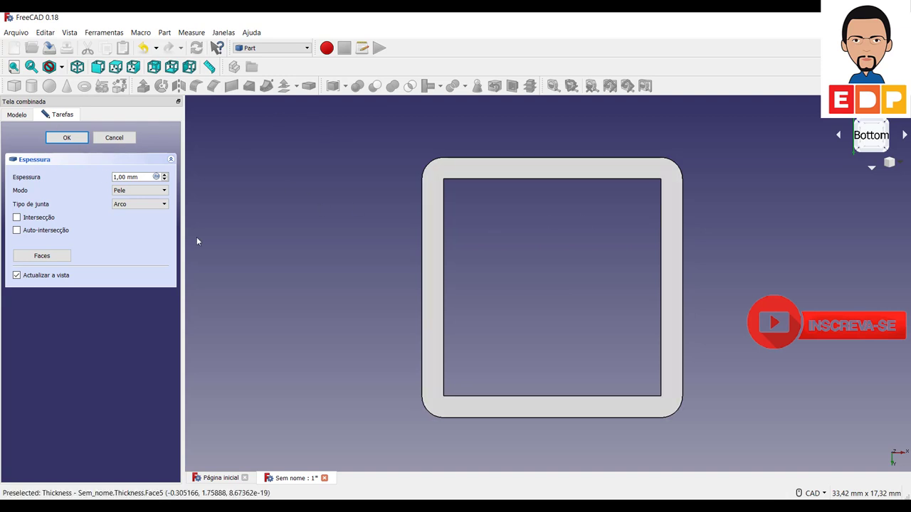
click(70, 137)
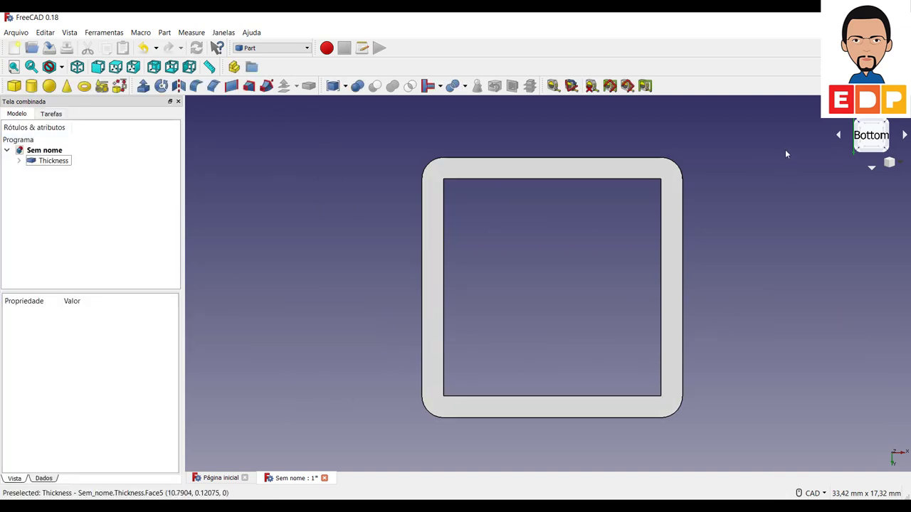
click(887, 125)
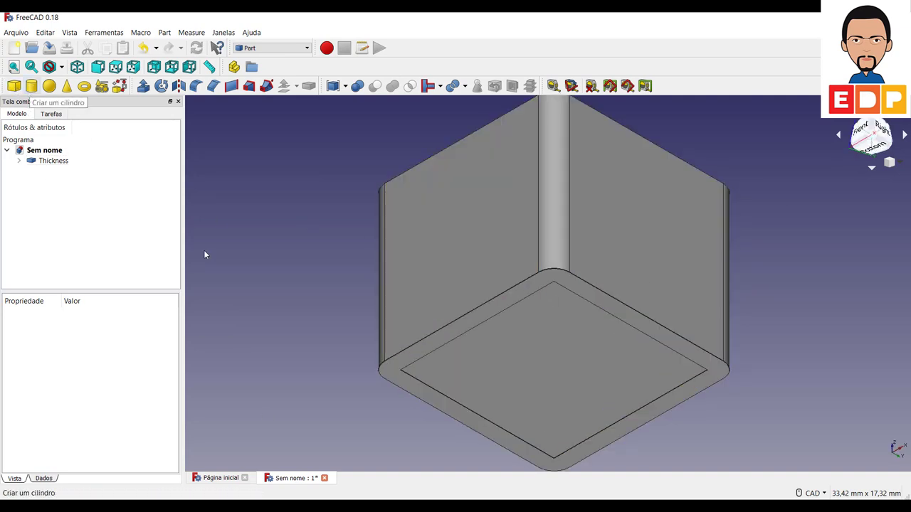
Create a new document 'Sem nome1' with a cylinder 'Cilindro' in isometric view.
key(ctrl+n)
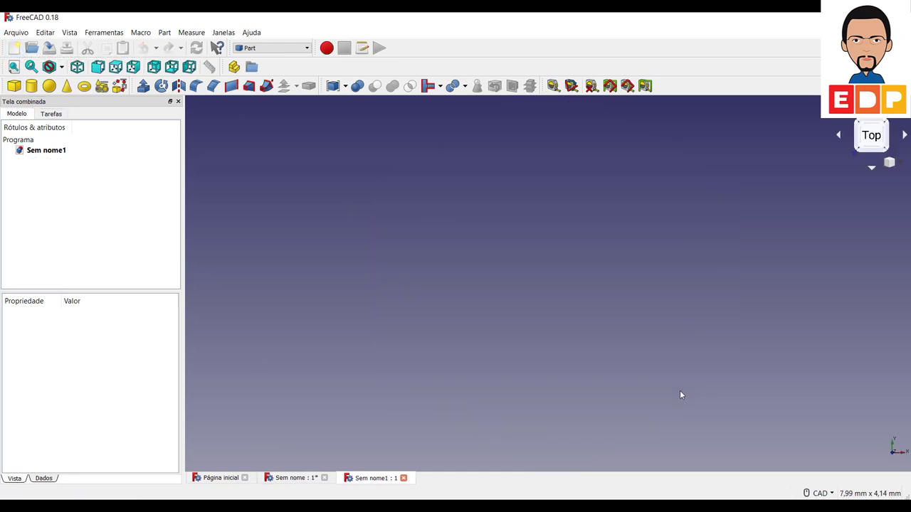
click(35, 88)
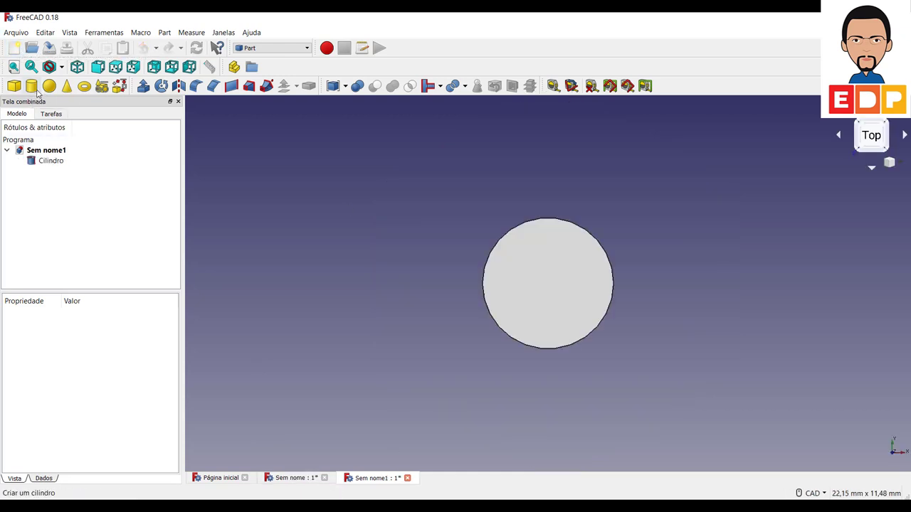
click(559, 301)
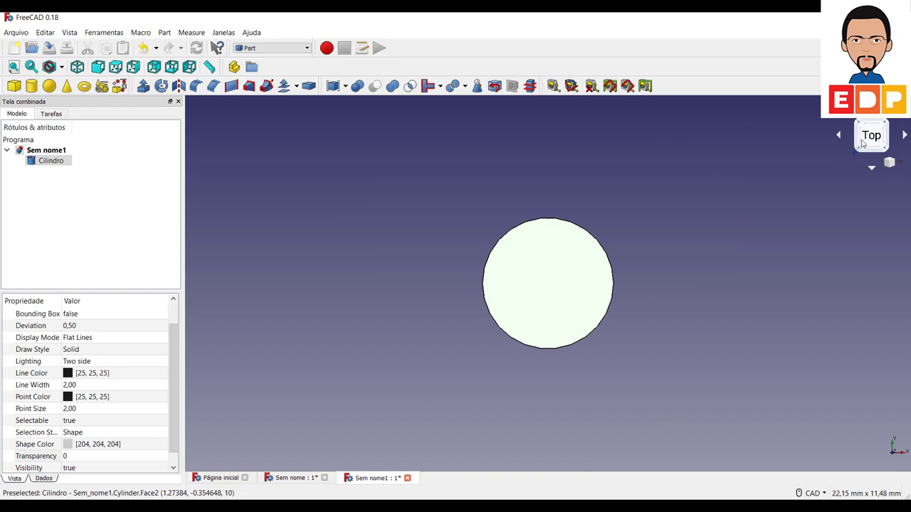
click(886, 122)
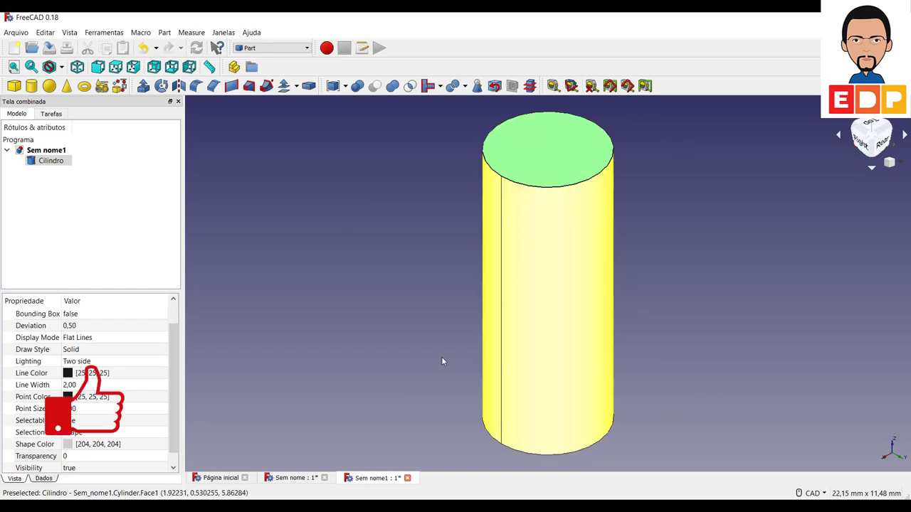
scroll(81, 448, down, 1)
click(41, 479)
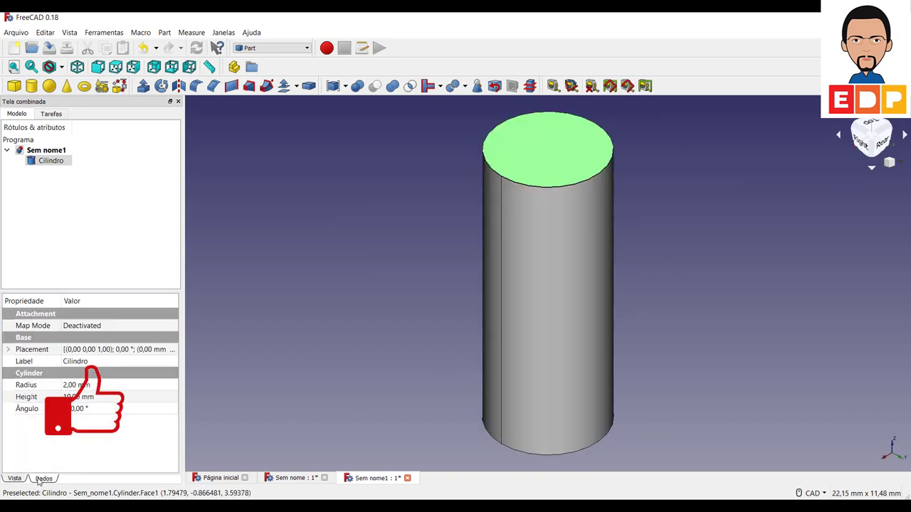
Set the cylinder's radius to 40 mm and height to 100 mm.
click(75, 400)
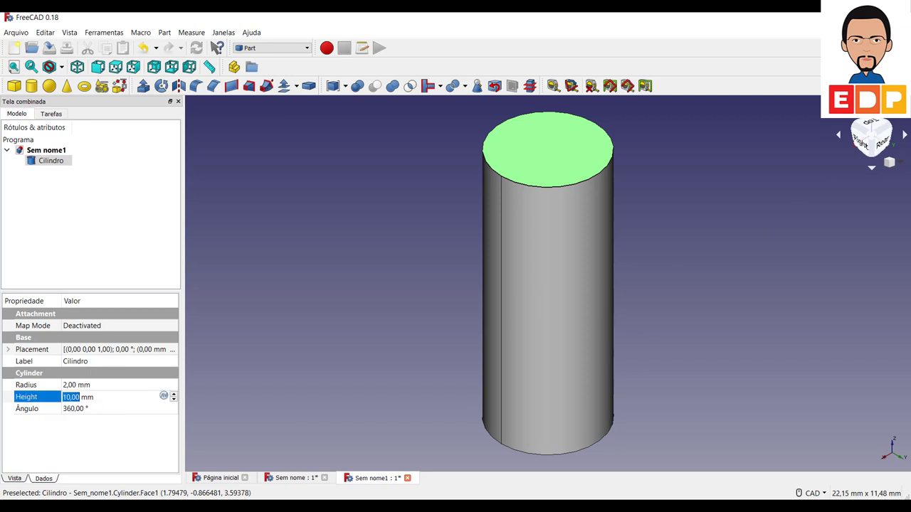
text(40)
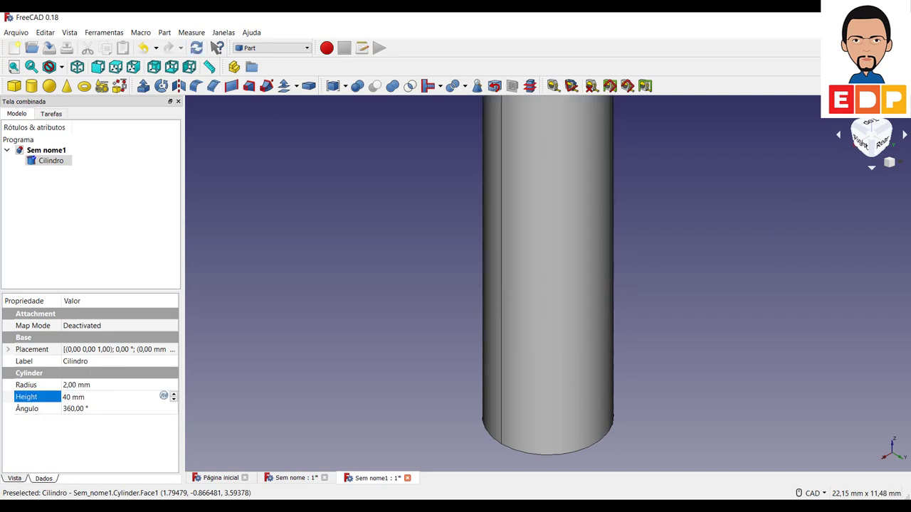
click(79, 385)
text(4)
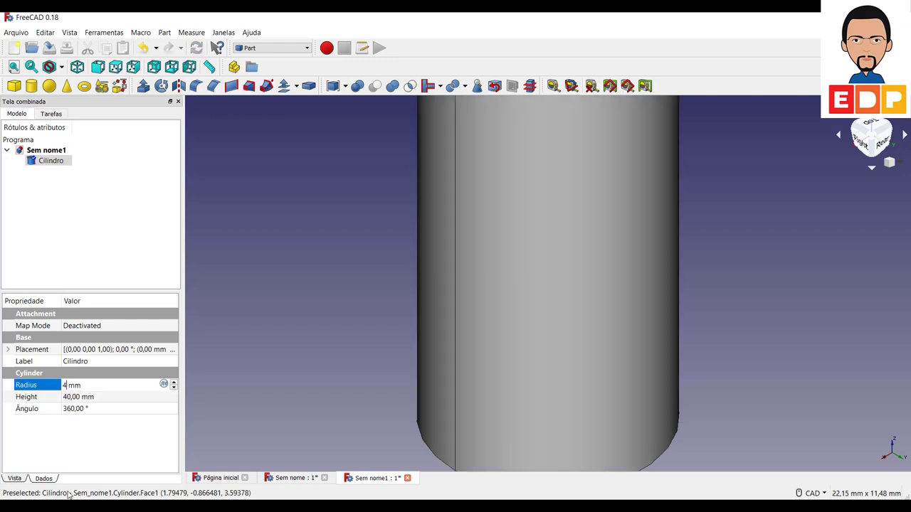
text(0)
scroll(603, 311, down, 2)
scroll(603, 311, down, 5)
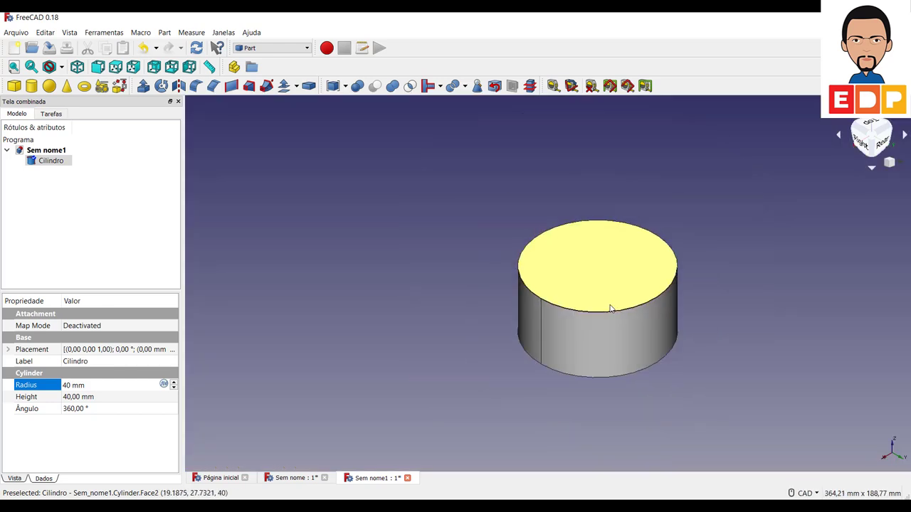
scroll(610, 305, up, 6)
click(75, 397)
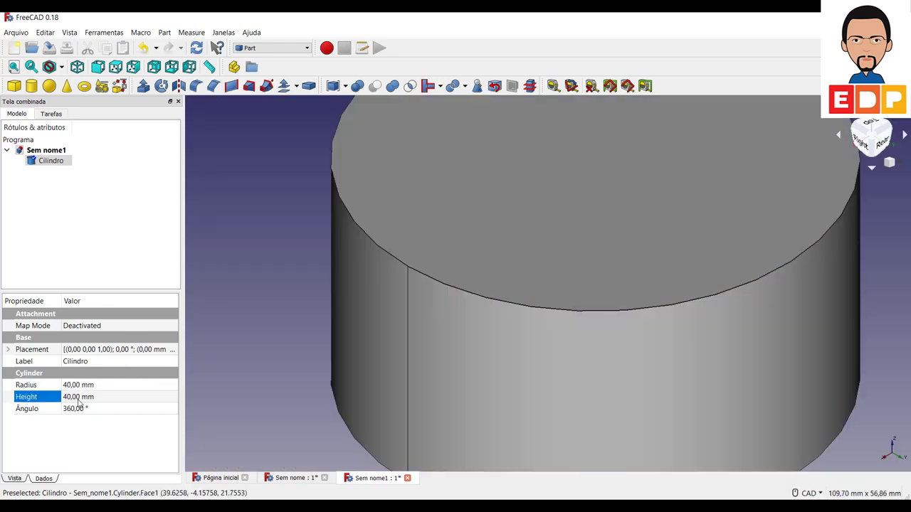
text(100)
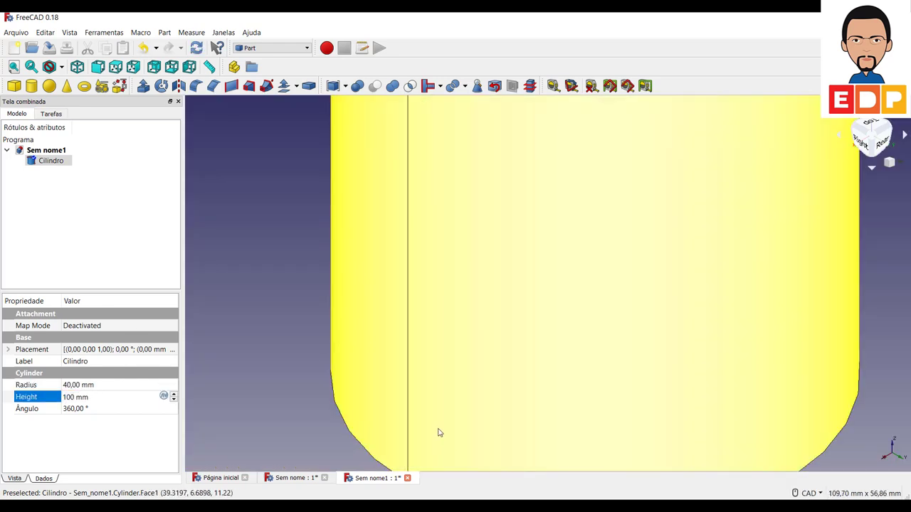
scroll(448, 429, down, 5)
click(560, 416)
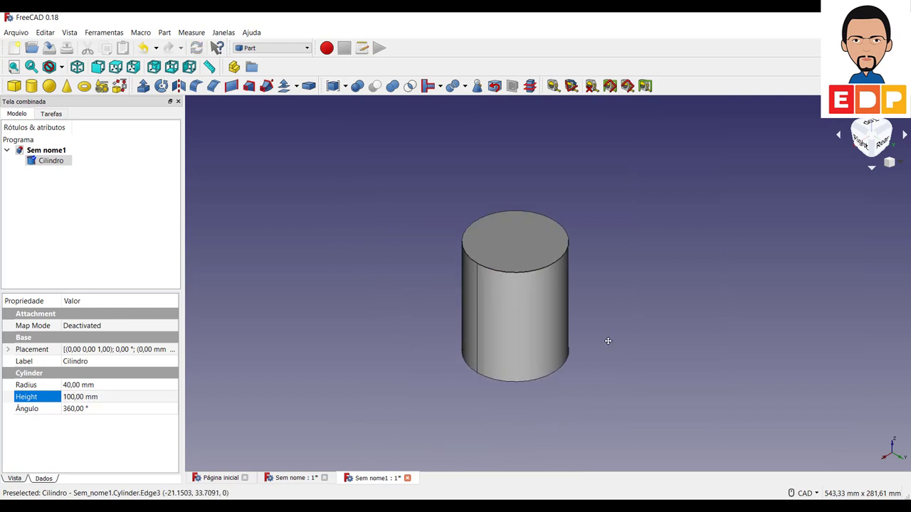
click(769, 306)
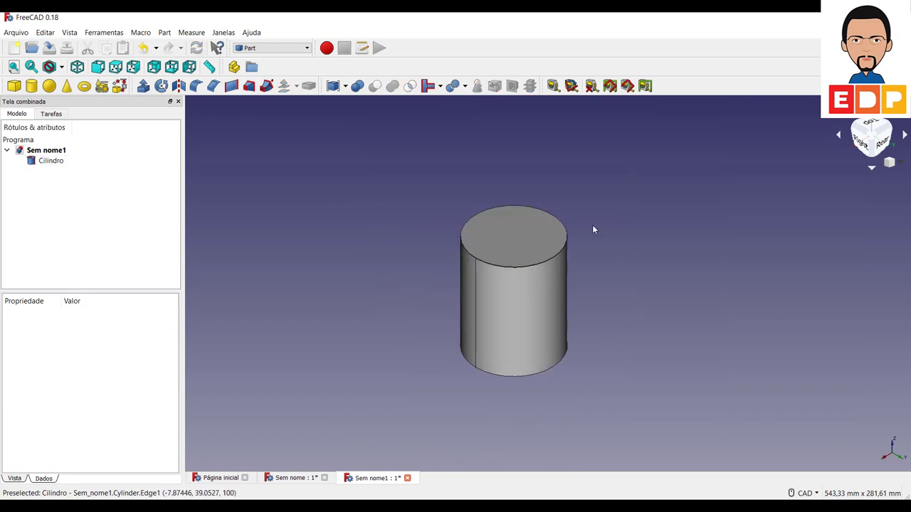
Pick the cylinder's top face for Thickness and try various wall thickness values.
click(519, 239)
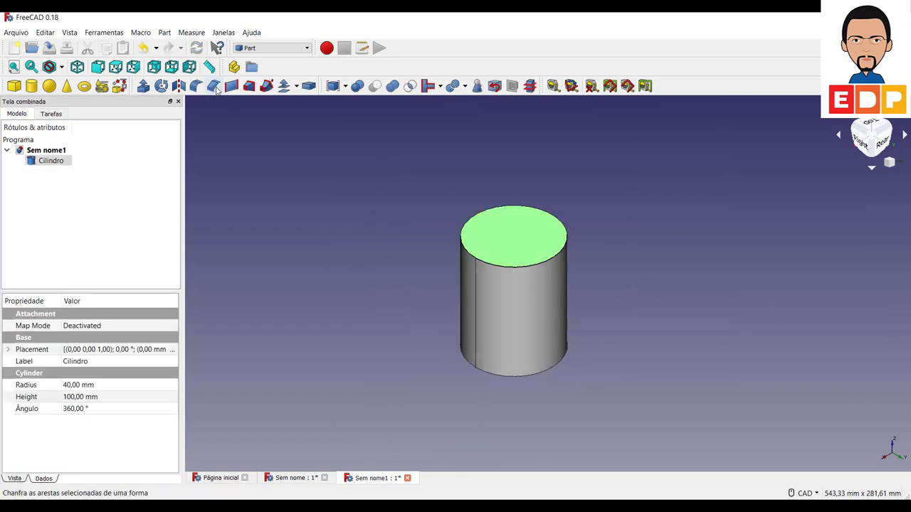
click(308, 85)
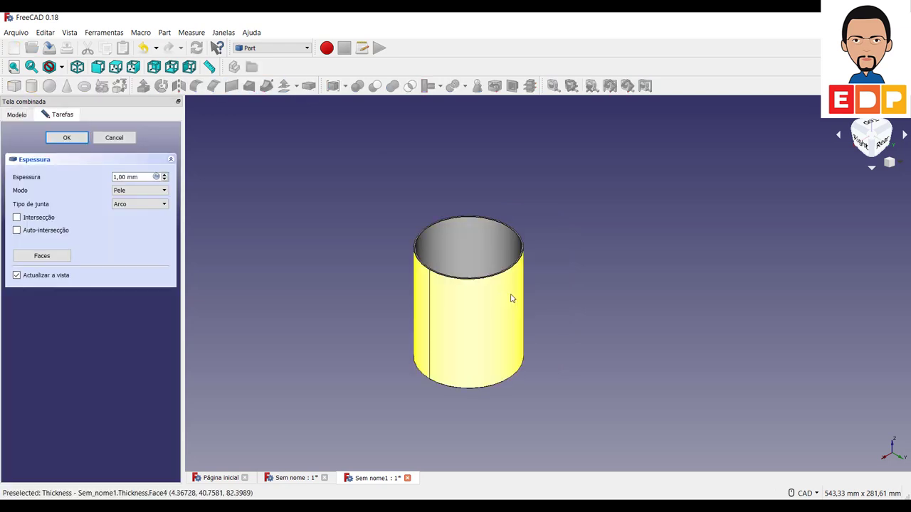
click(165, 175)
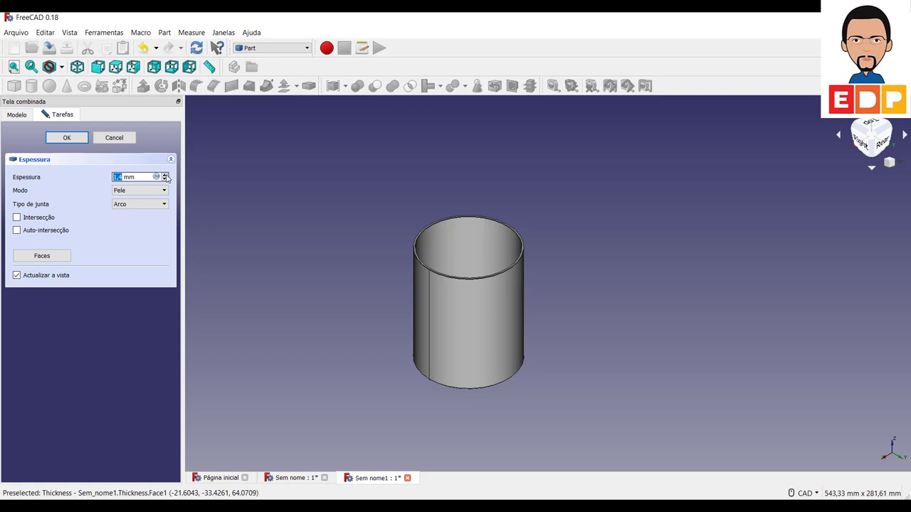
click(165, 179)
click(165, 178)
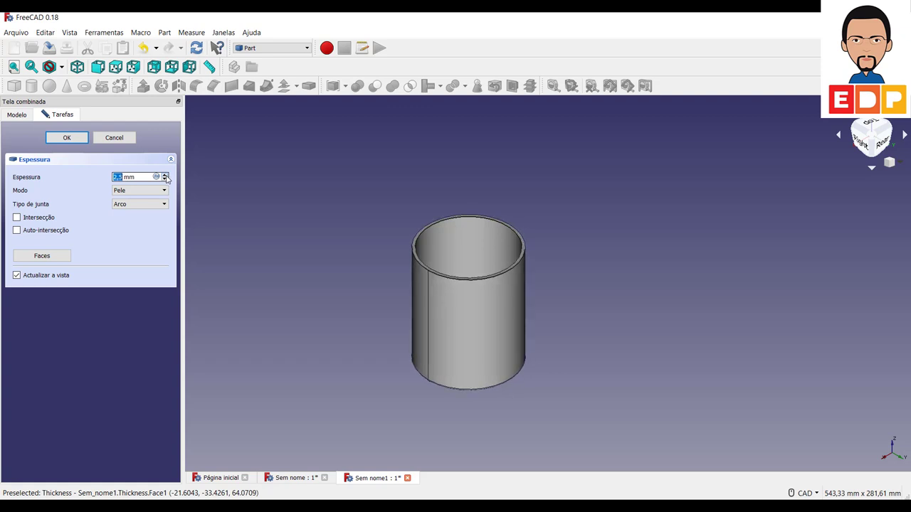
click(166, 178)
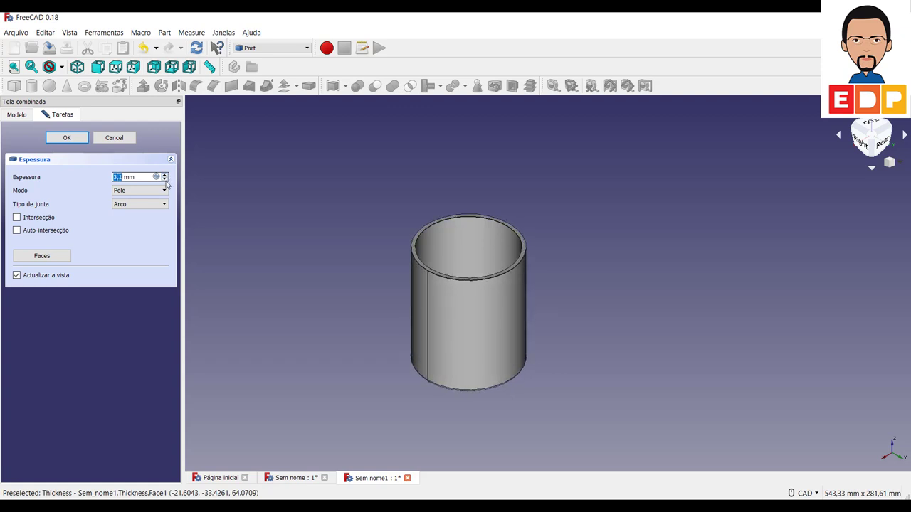
click(166, 180)
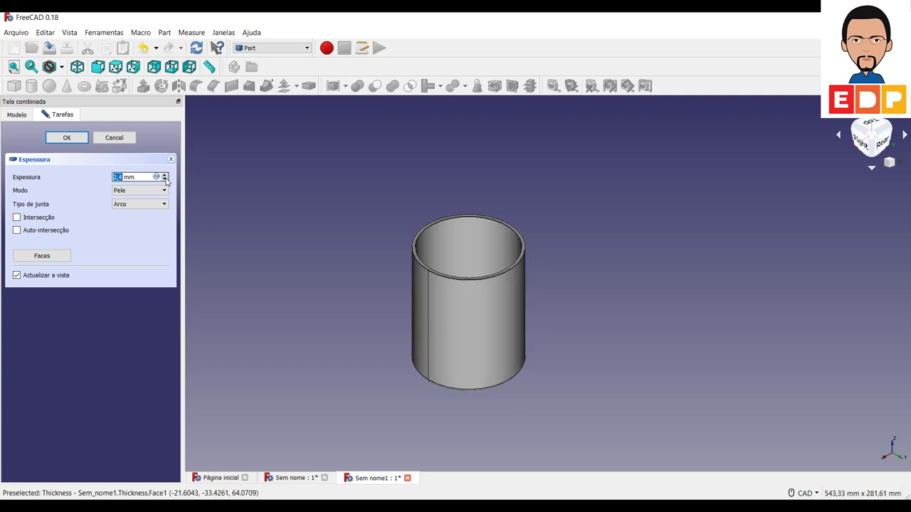
click(166, 181)
click(166, 181)
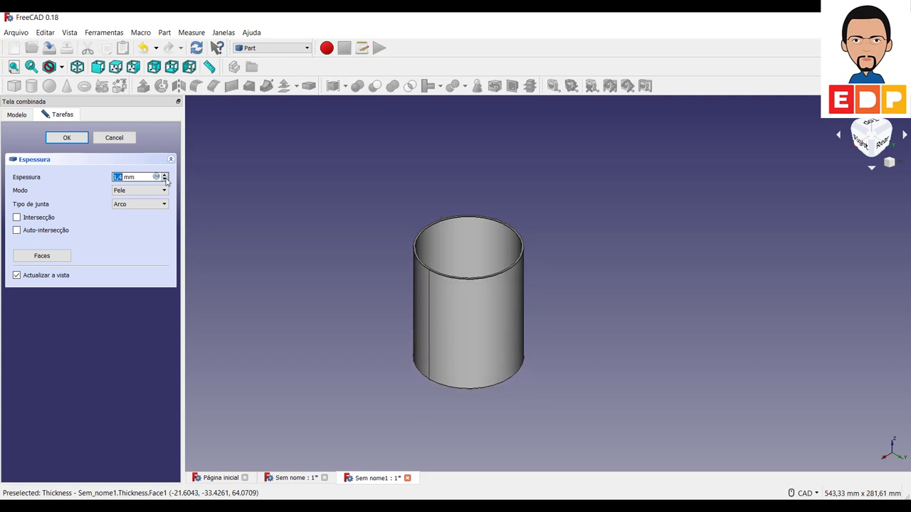
click(166, 181)
click(166, 181)
click(165, 181)
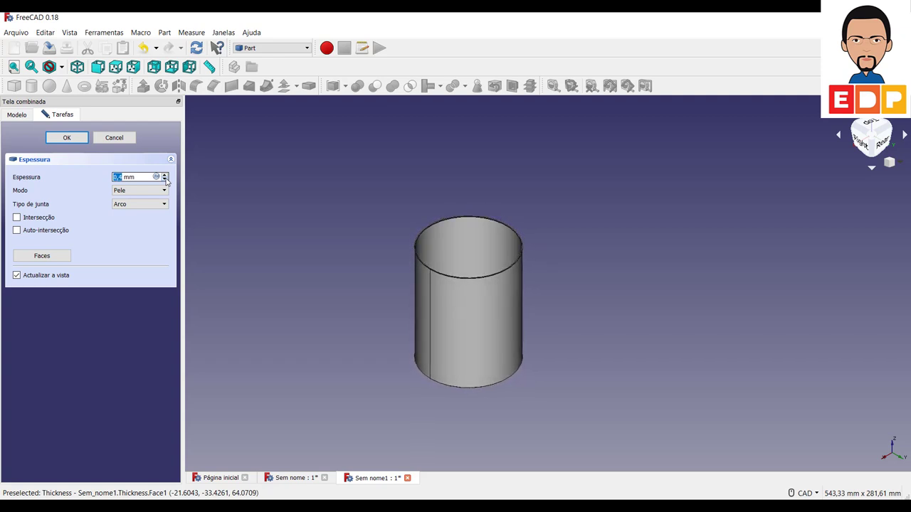
click(166, 181)
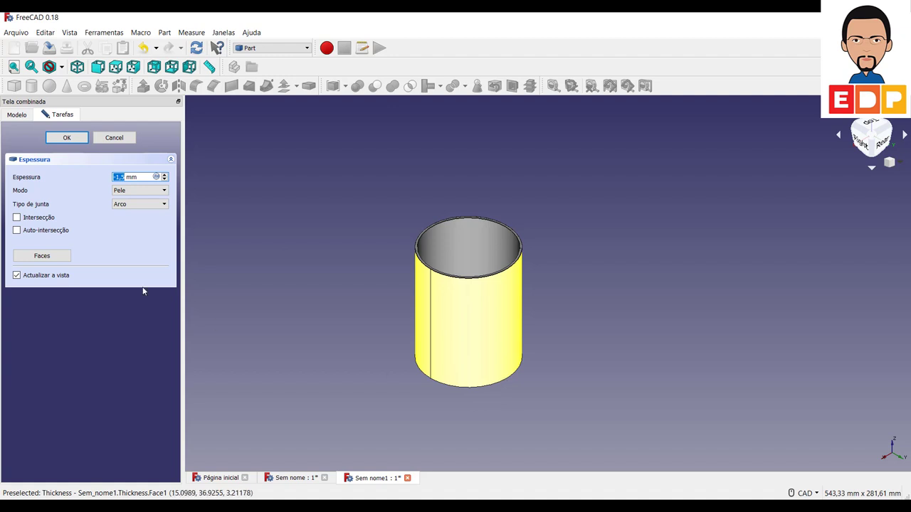
Bring the wall thickness back up and set the join type to Intersecção.
click(165, 176)
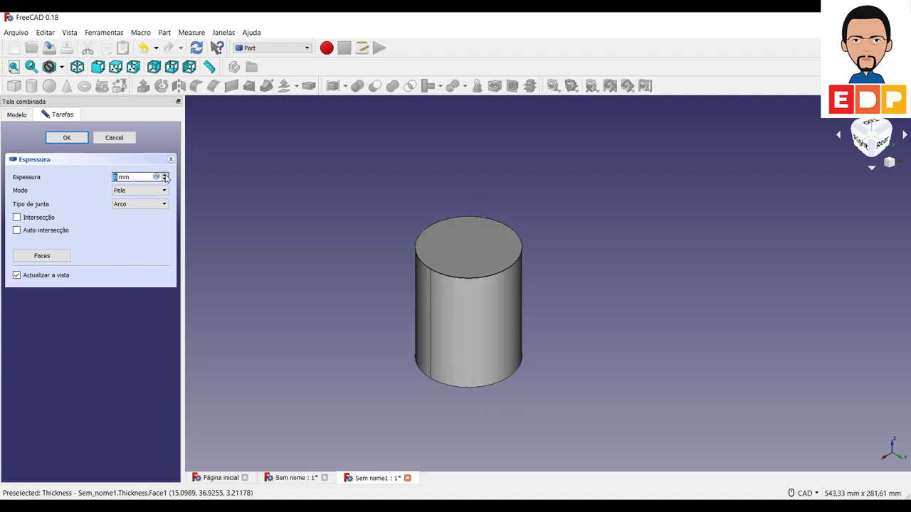
click(164, 176)
click(164, 176)
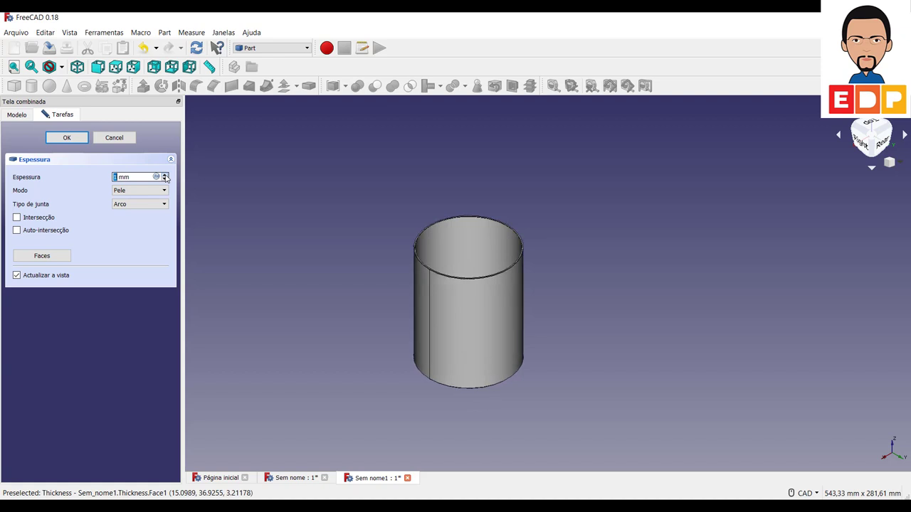
click(164, 176)
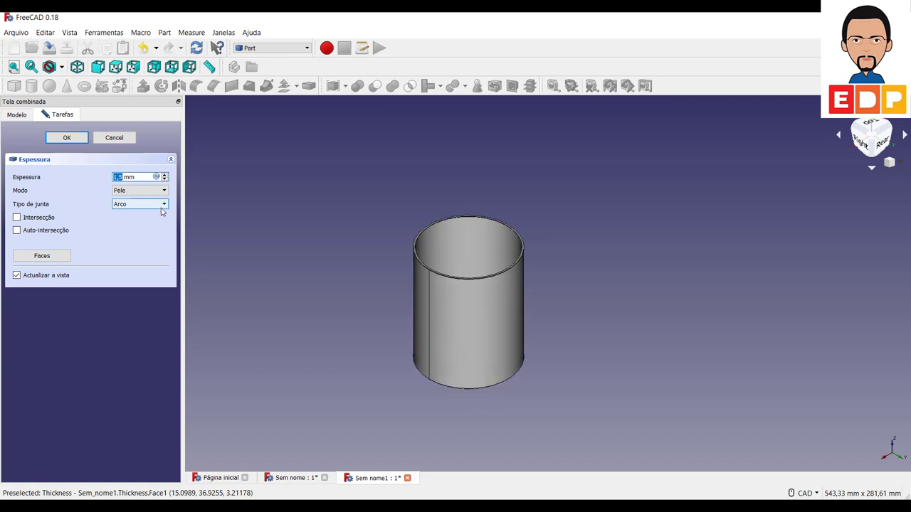
click(163, 206)
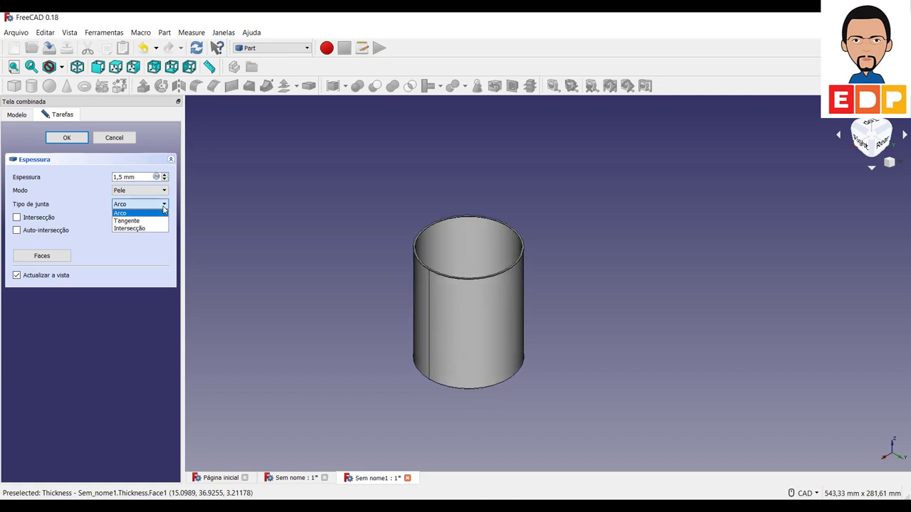
click(149, 229)
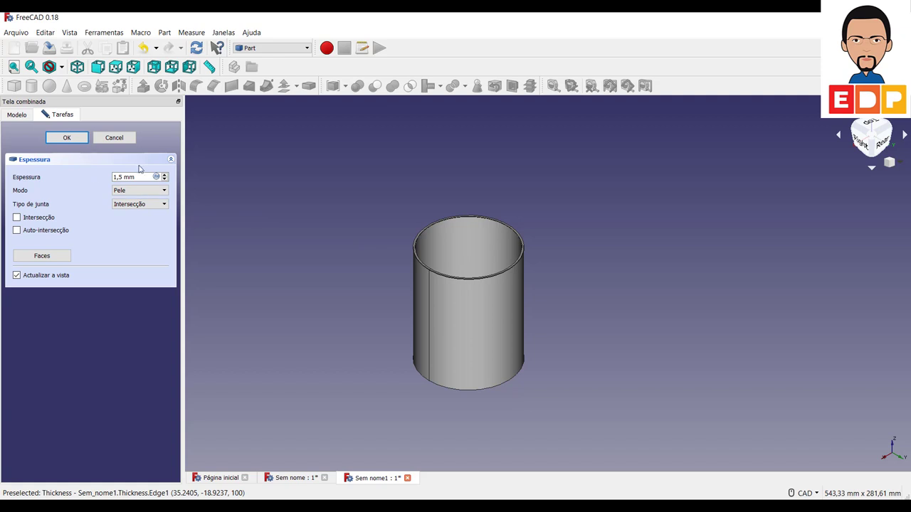
Settle the wall thickness at 2 mm and confirm the open-topped shell.
click(164, 180)
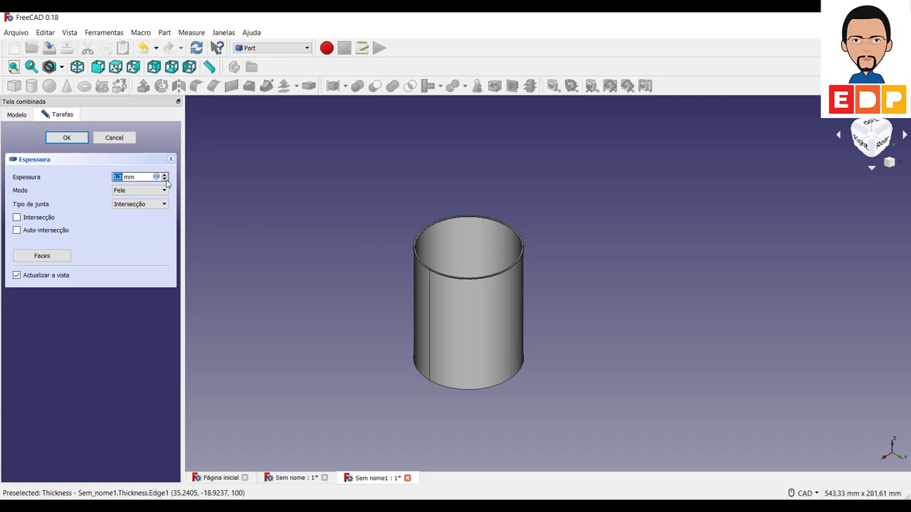
click(164, 179)
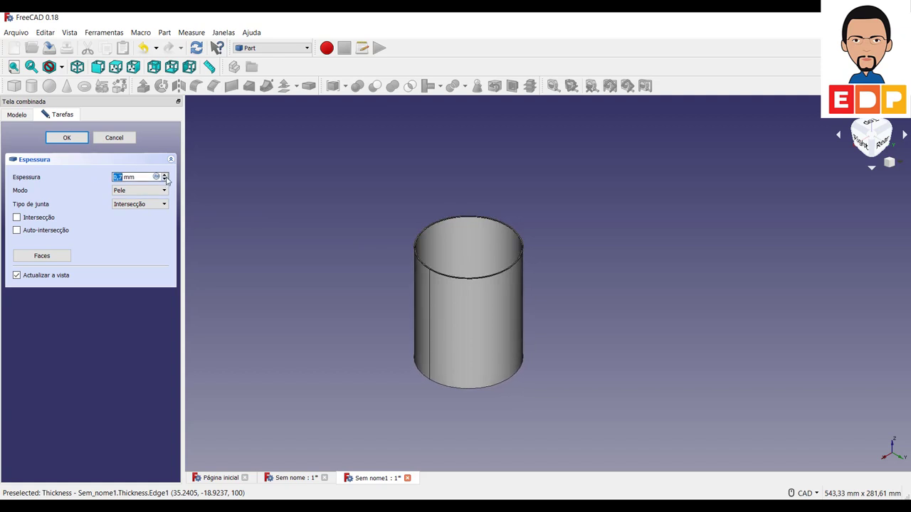
click(165, 176)
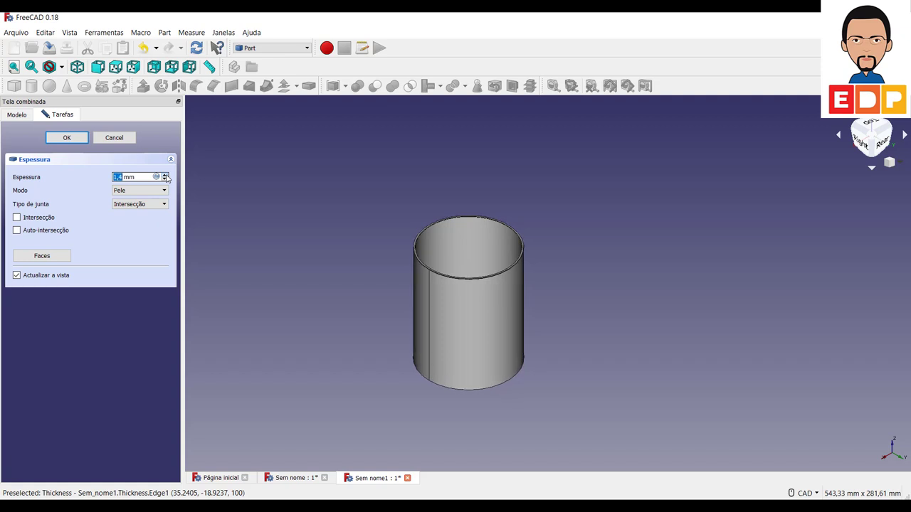
click(165, 176)
click(165, 175)
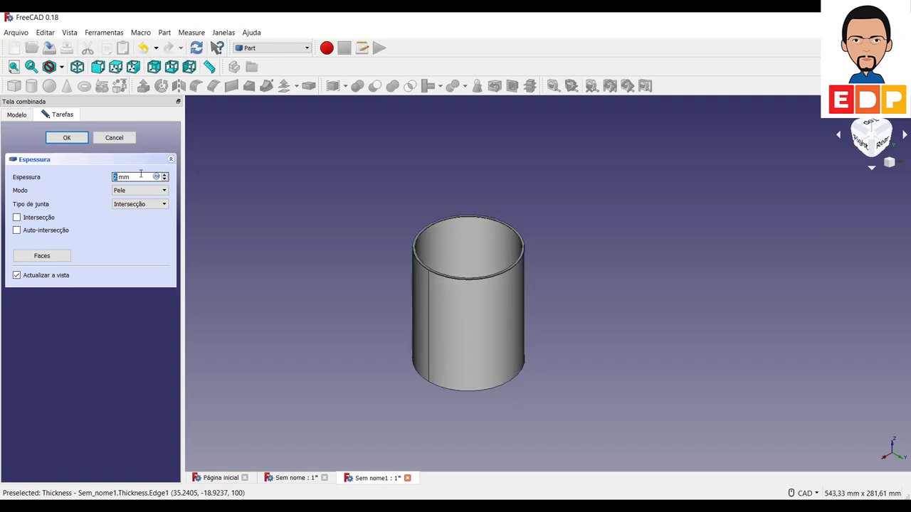
click(67, 138)
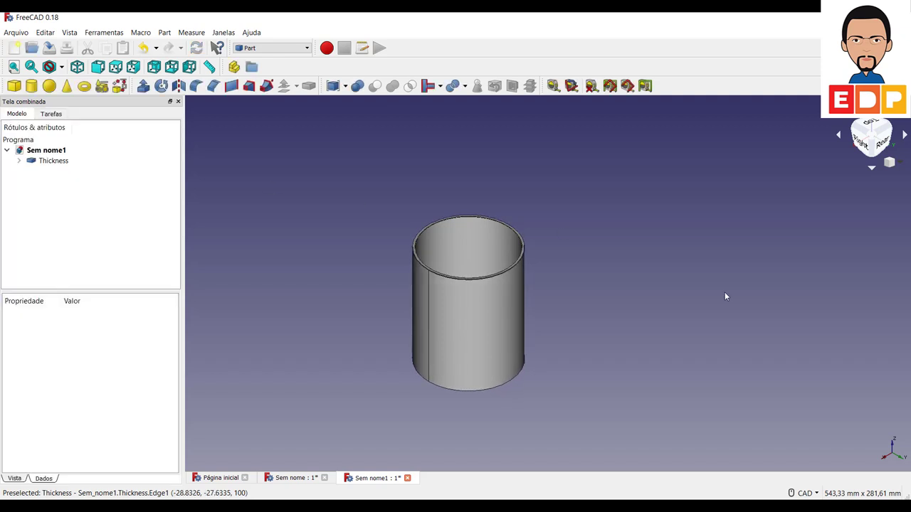
Expand Thickness and copy its inner Cilindro cylinder.
click(50, 161)
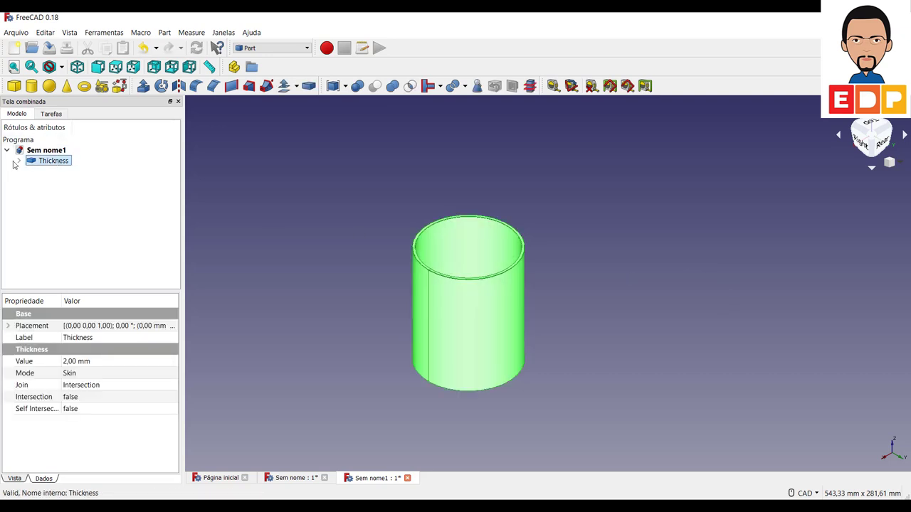
click(423, 268)
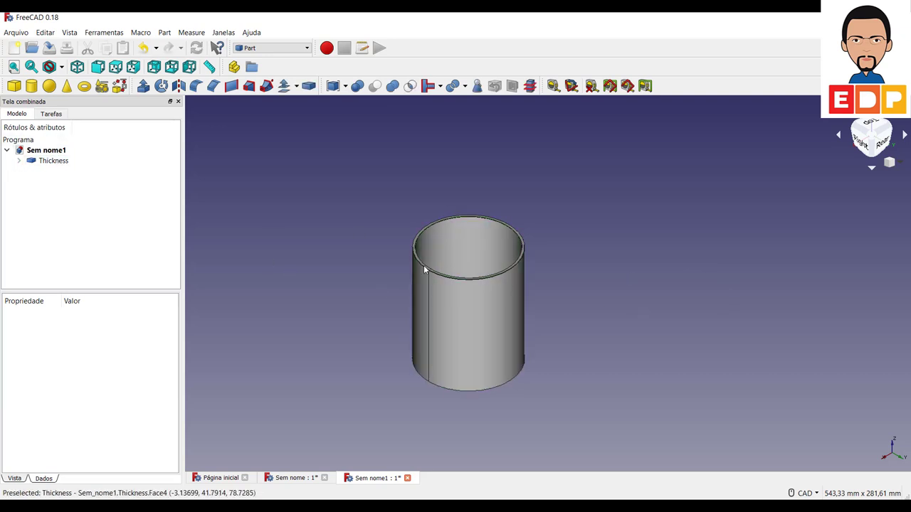
click(18, 161)
click(63, 171)
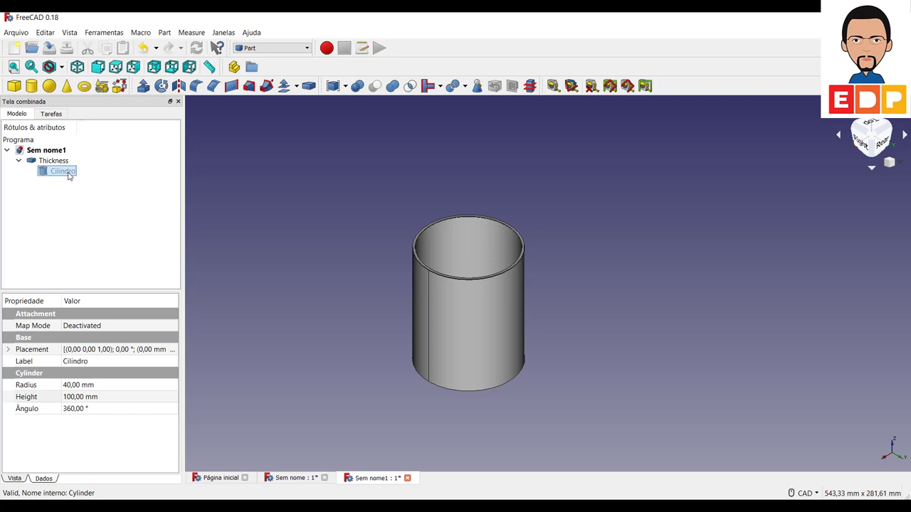
right_click(69, 175)
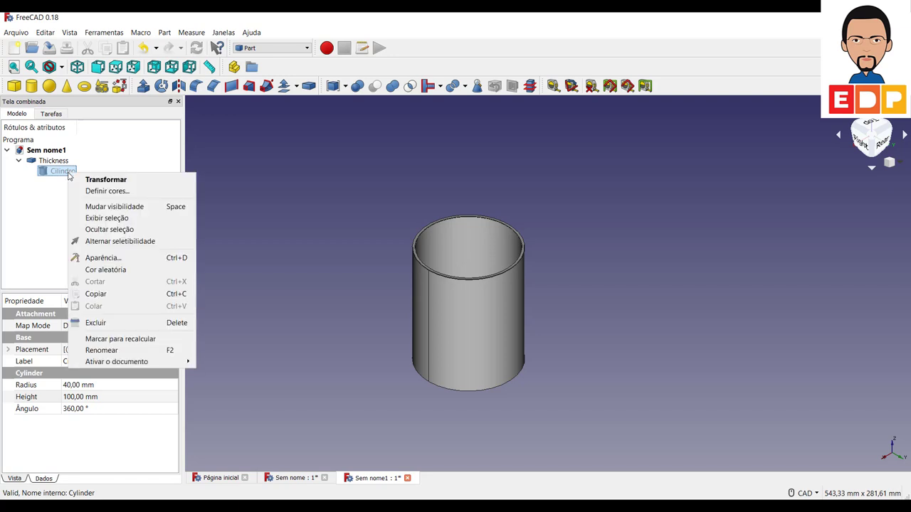
click(106, 295)
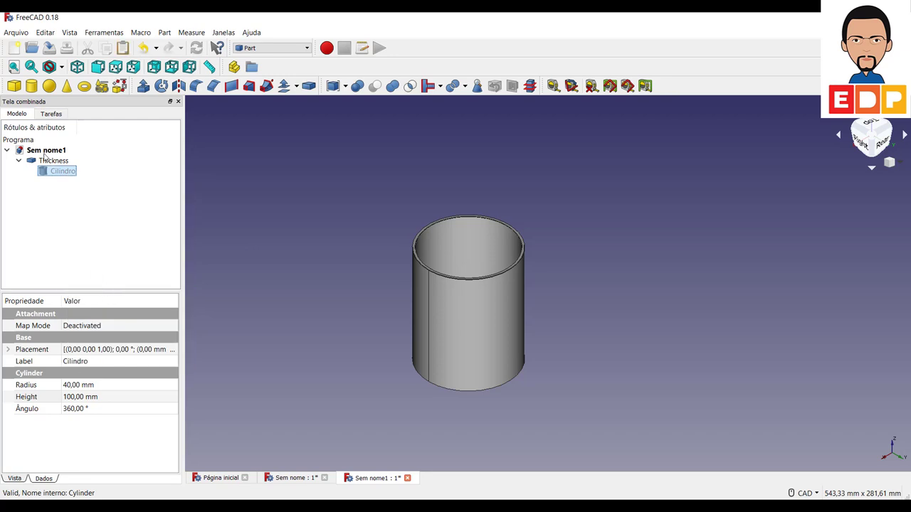
Paste the copied cylinder via Editar > Colar as Cilindro001 and select it.
click(37, 198)
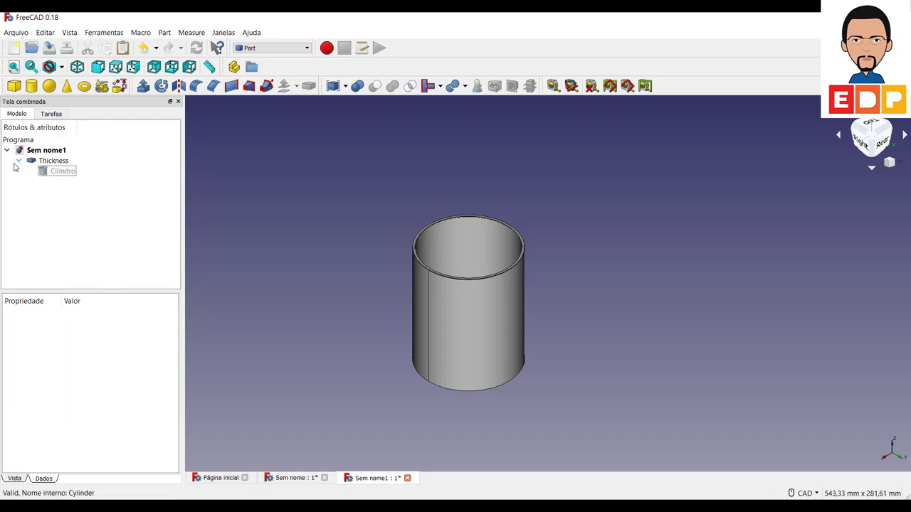
click(18, 161)
click(47, 33)
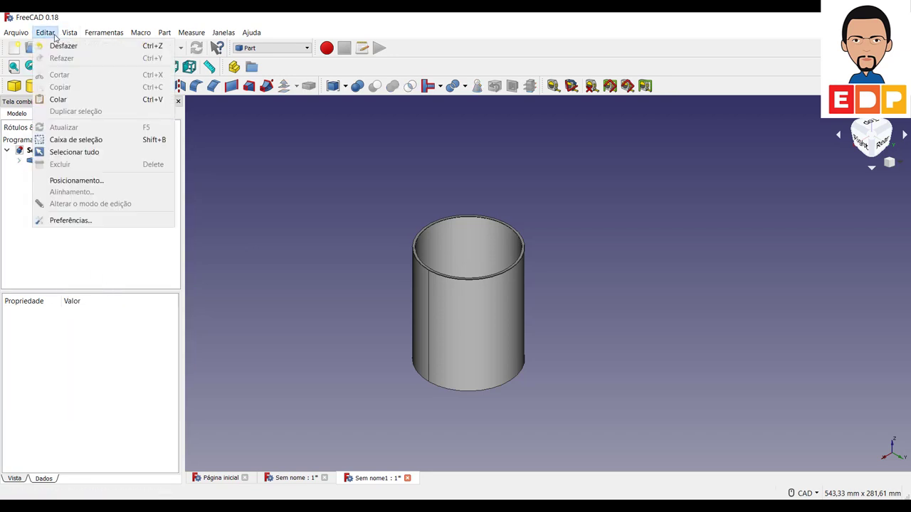
click(72, 100)
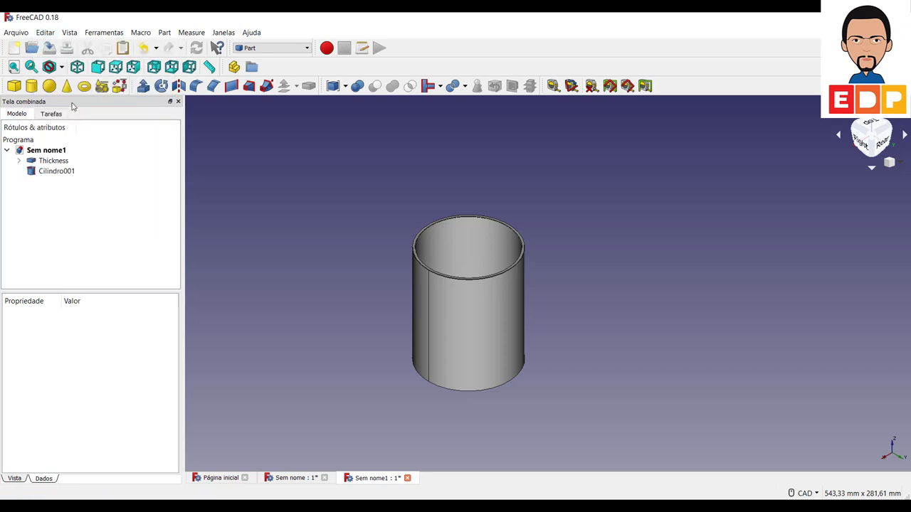
click(18, 161)
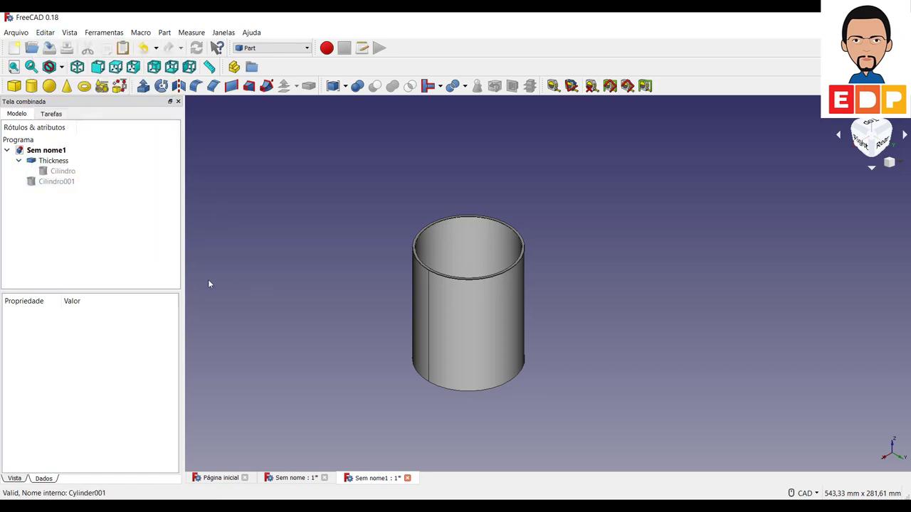
click(48, 183)
Set Cilindro001's Cor das formas to red in the Aparência dialog.
right_click(48, 185)
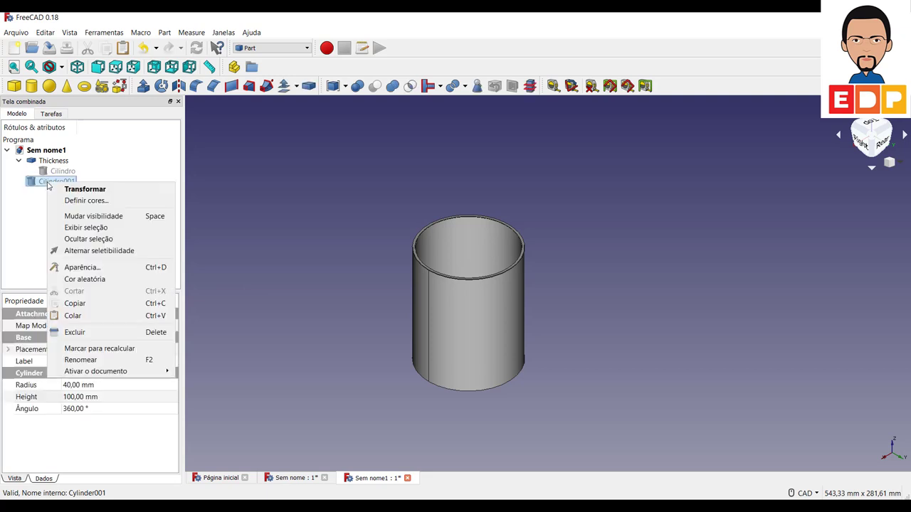
click(86, 267)
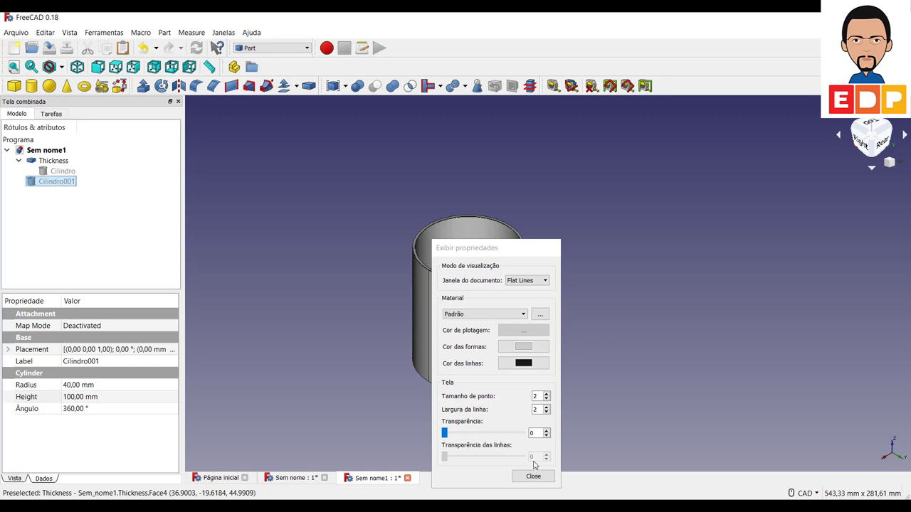
click(533, 349)
click(385, 327)
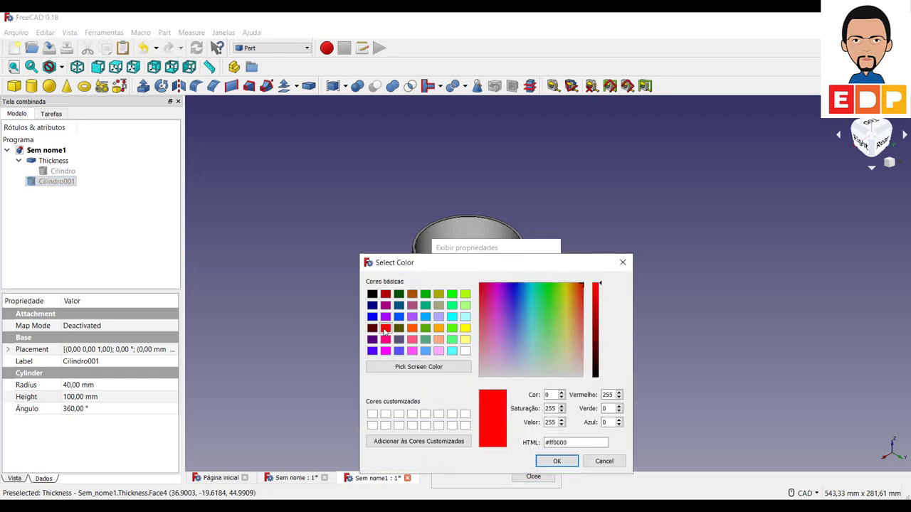
click(556, 461)
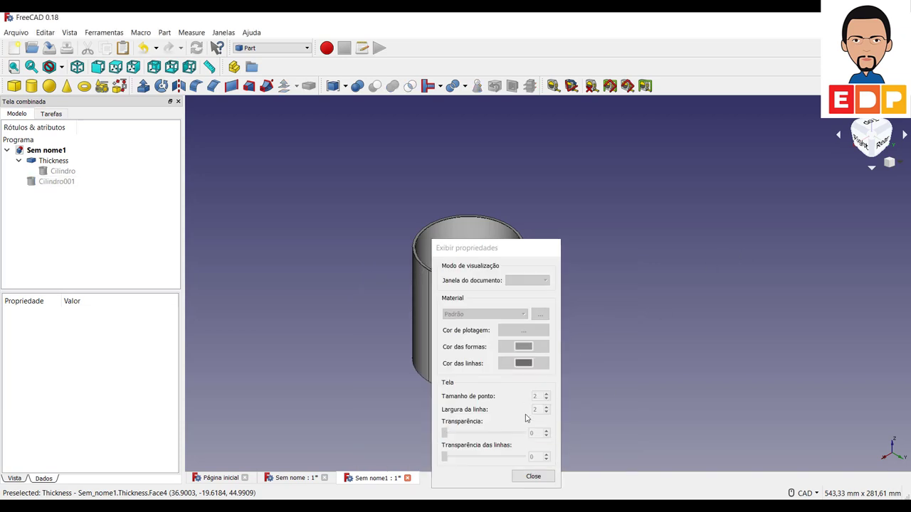
click(533, 476)
Reselect Cilindro001 and choose an option from its context menu.
click(28, 181)
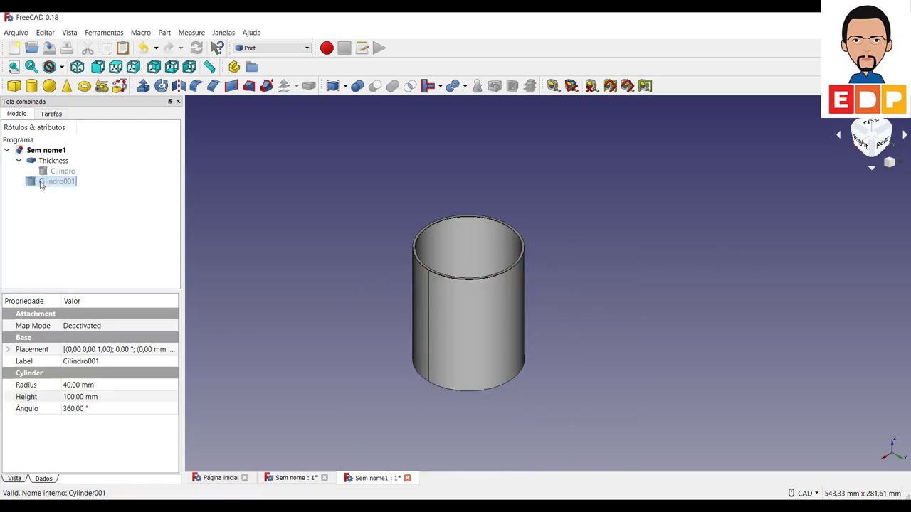
right_click(40, 180)
click(91, 279)
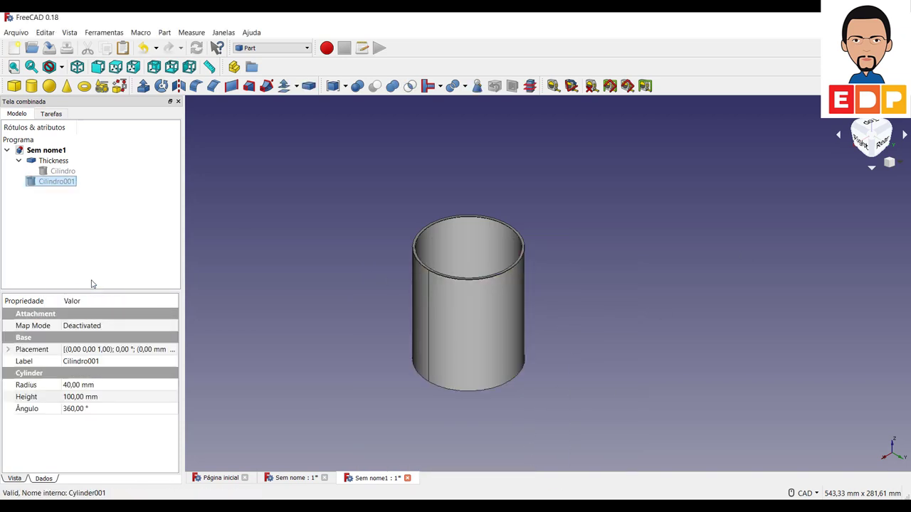
Toggle Cilindro001 visible with Mudar visibilidade, then reselect it by its top face.
right_click(41, 183)
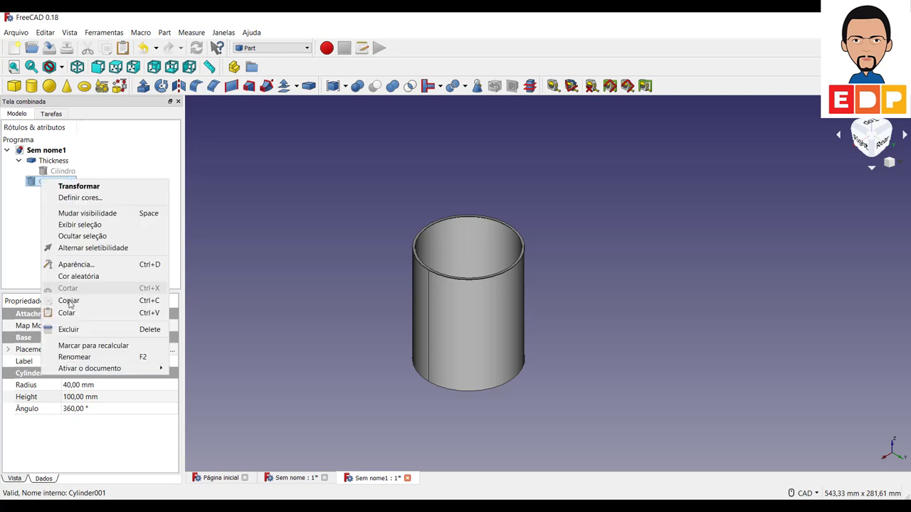
click(91, 213)
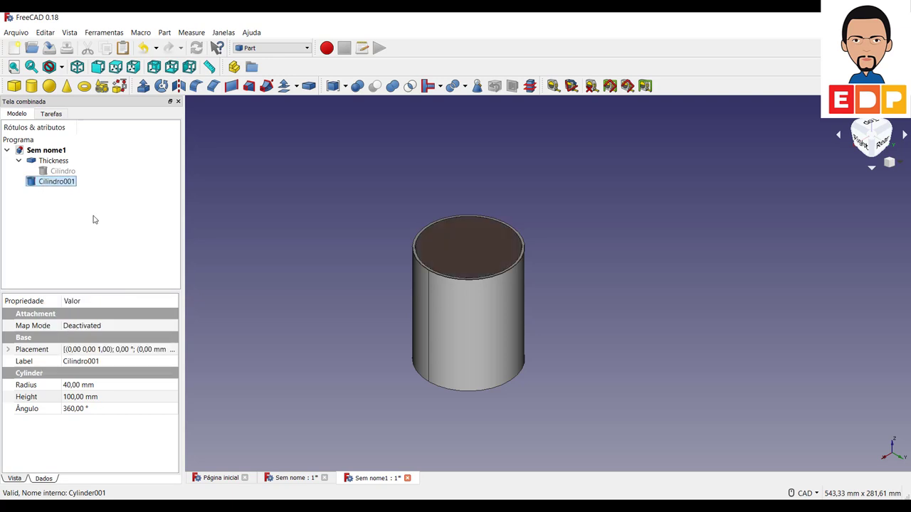
click(441, 238)
click(666, 293)
click(432, 255)
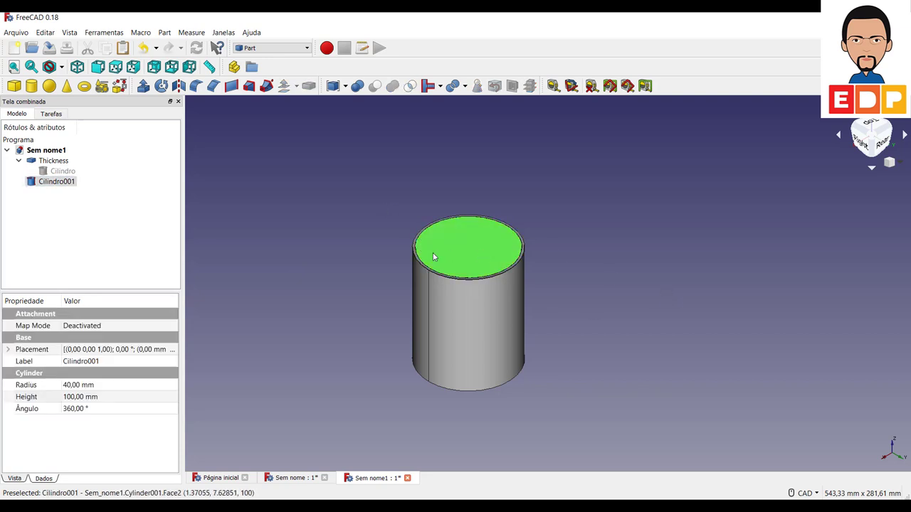
right_click(45, 183)
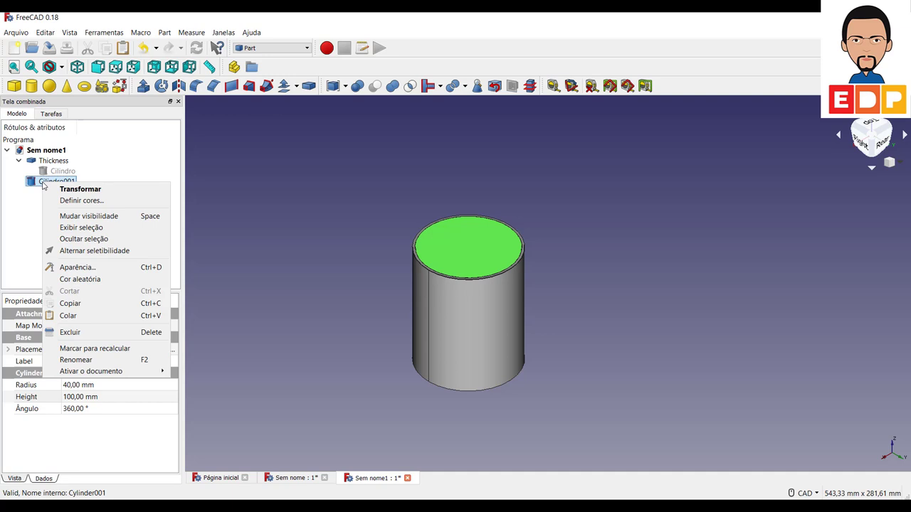
click(267, 273)
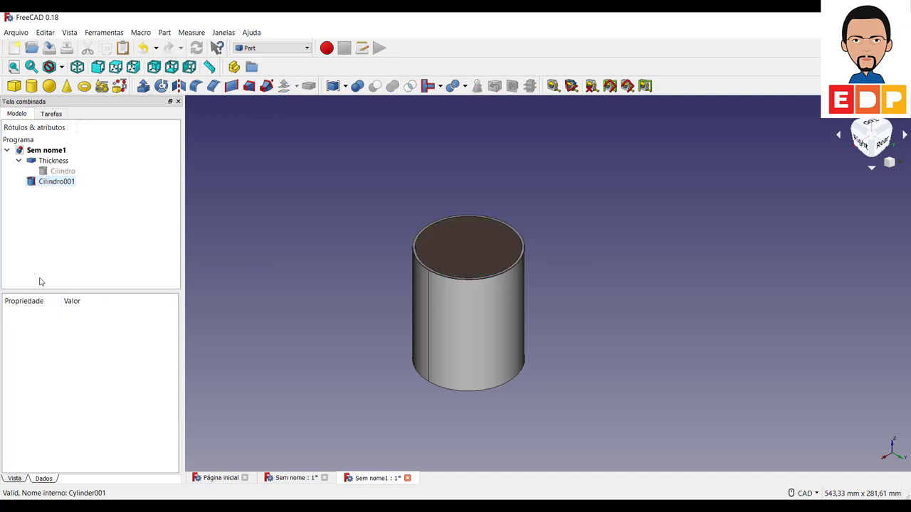
click(55, 183)
right_click(55, 184)
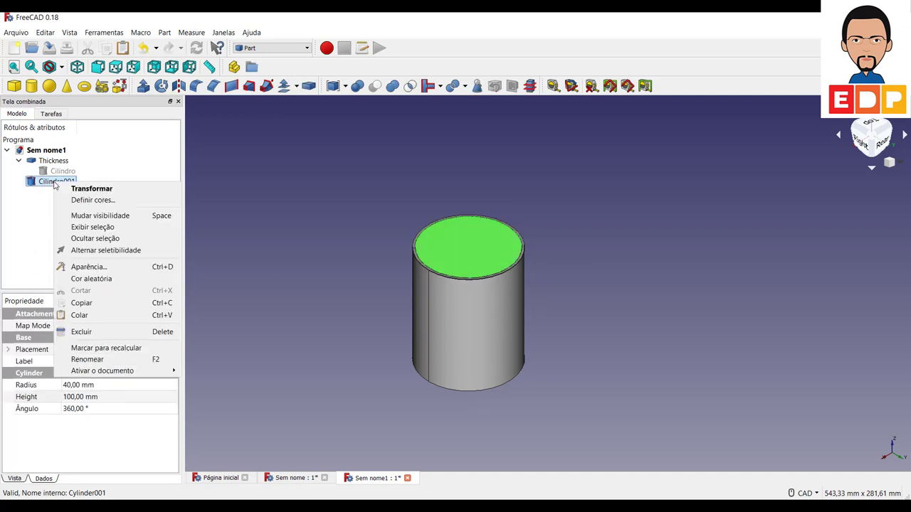
Give Cilindro001 a random colour and open its placement editor.
click(91, 279)
click(695, 312)
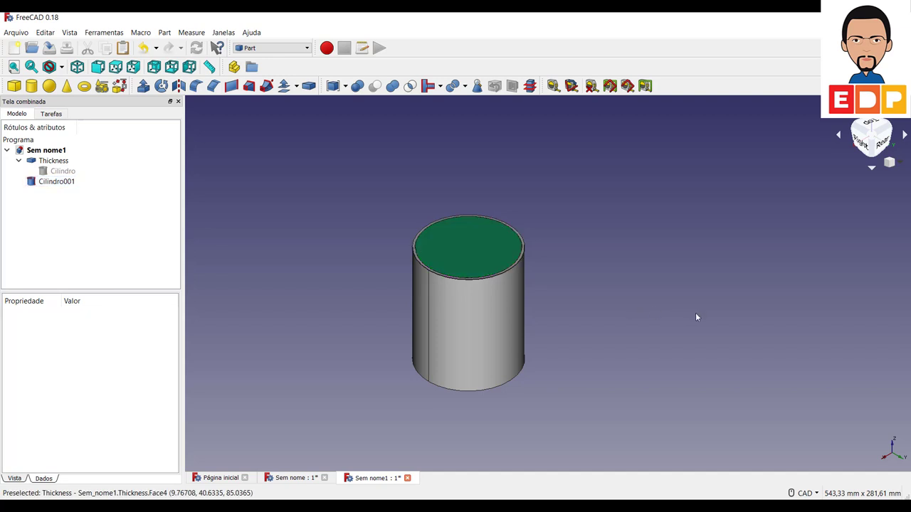
click(457, 244)
click(535, 335)
click(523, 337)
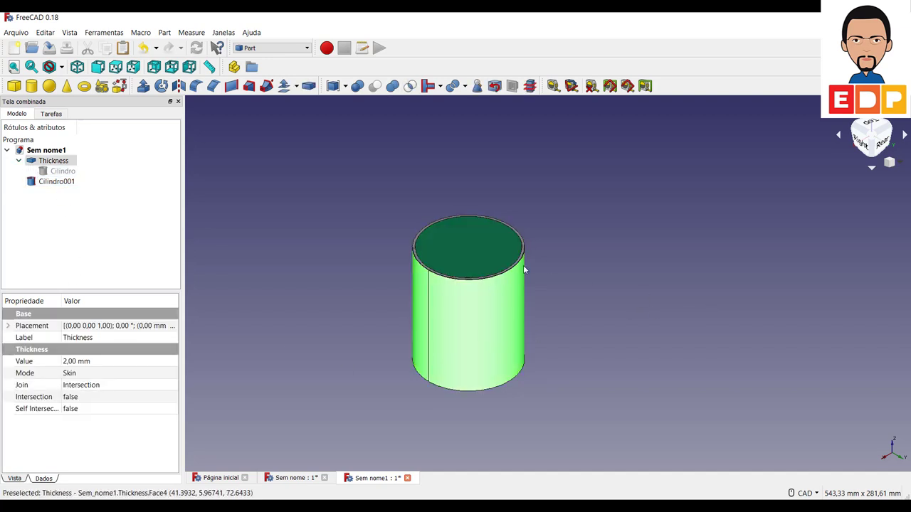
click(465, 242)
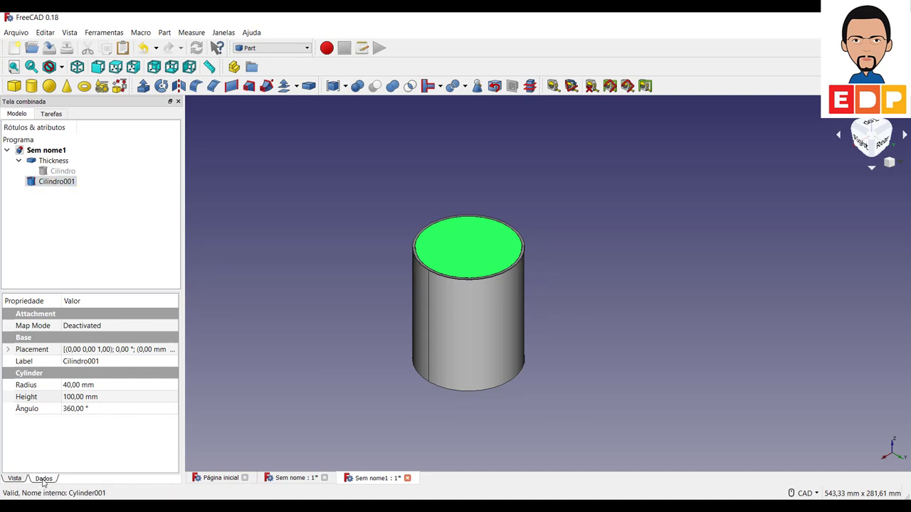
click(175, 350)
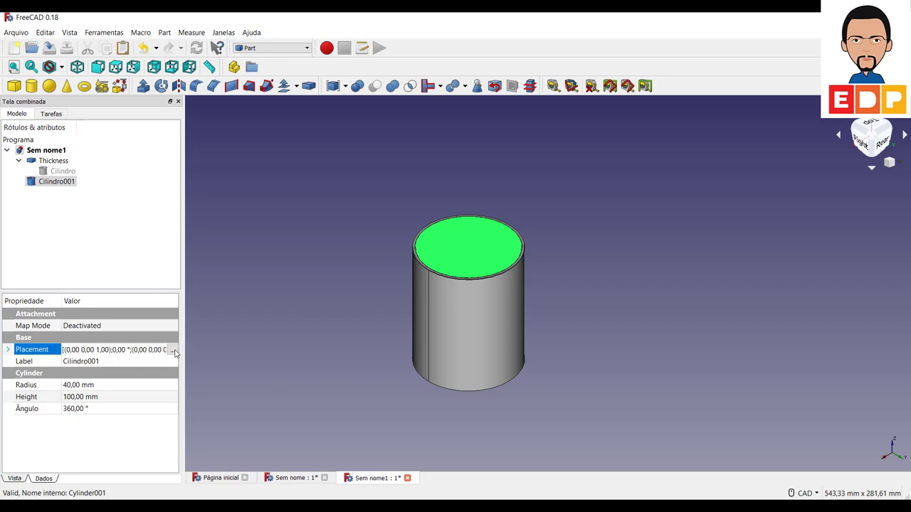
click(173, 350)
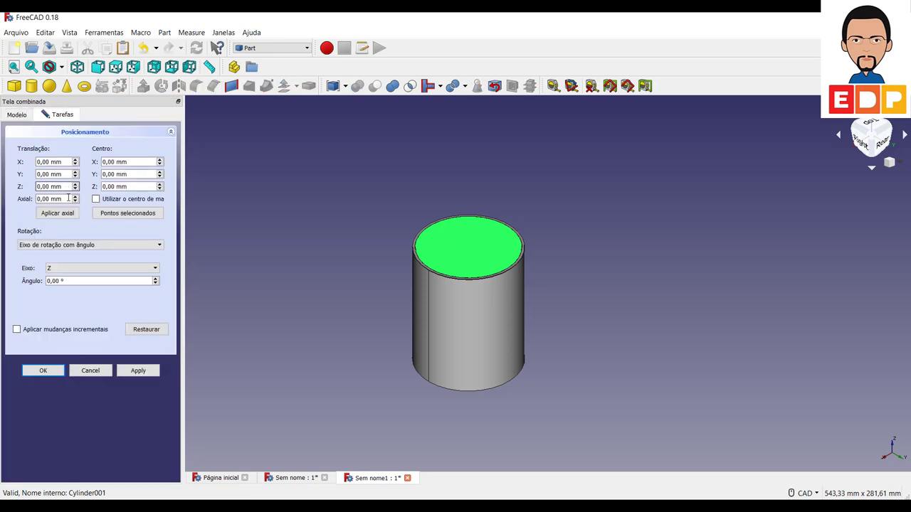
Raise Cilindro001's Translation Z to 110 mm, check from the Right view, and confirm.
scroll(76, 185, up, 3)
scroll(76, 185, up, 2)
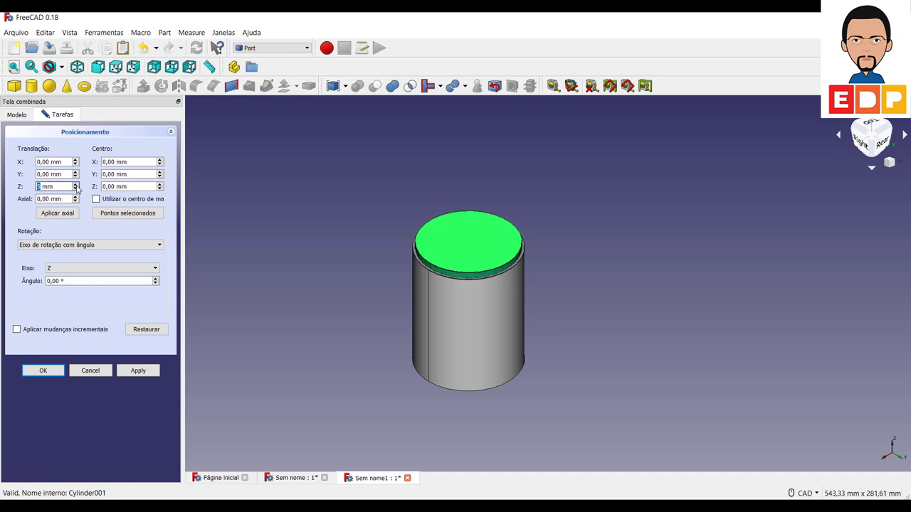
scroll(76, 185, up, 2)
scroll(76, 185, up, 3)
scroll(76, 185, up, 2)
scroll(76, 185, up, 2)
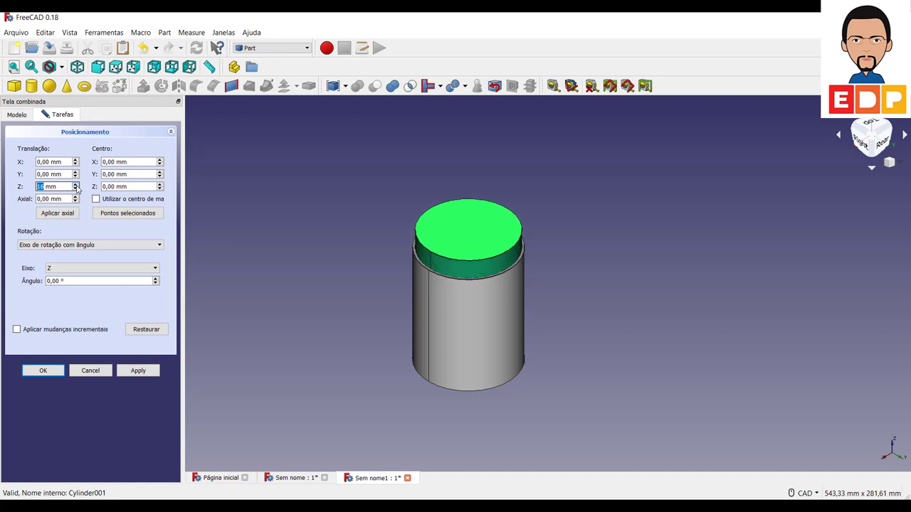
scroll(76, 185, up, 2)
scroll(76, 185, up, 2)
scroll(76, 186, up, 2)
scroll(76, 186, up, 2)
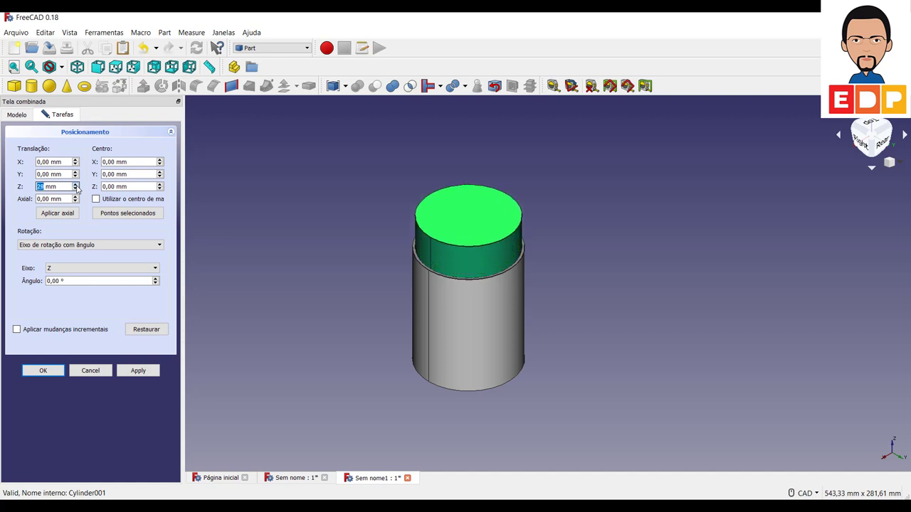
scroll(77, 187, up, 2)
scroll(76, 186, up, 2)
scroll(76, 187, up, 2)
scroll(77, 186, up, 2)
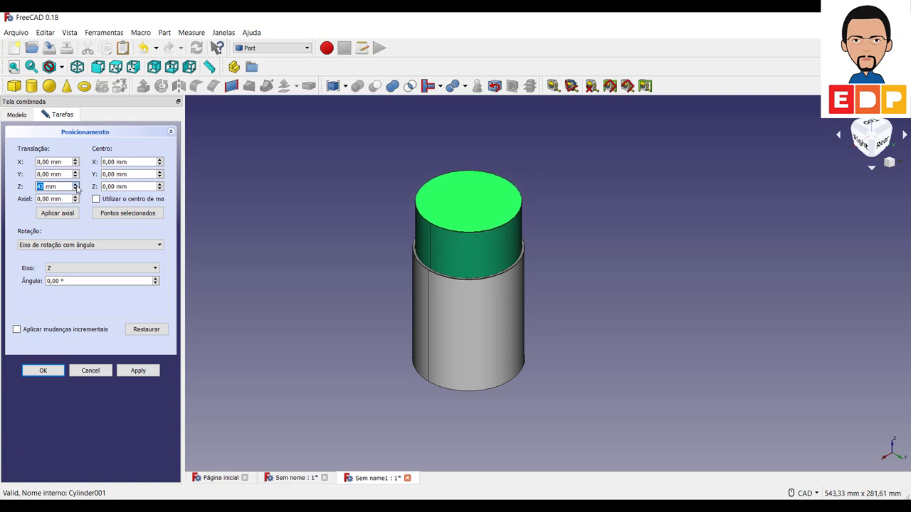
scroll(76, 186, up, 2)
scroll(76, 187, up, 2)
scroll(76, 186, up, 2)
scroll(76, 186, up, 2)
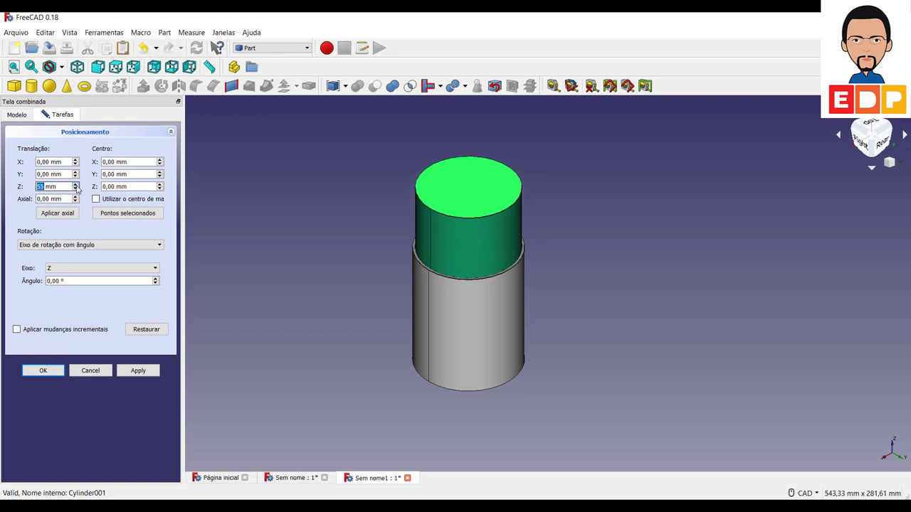
scroll(76, 187, up, 2)
scroll(76, 186, up, 2)
scroll(77, 187, up, 2)
scroll(76, 187, up, 2)
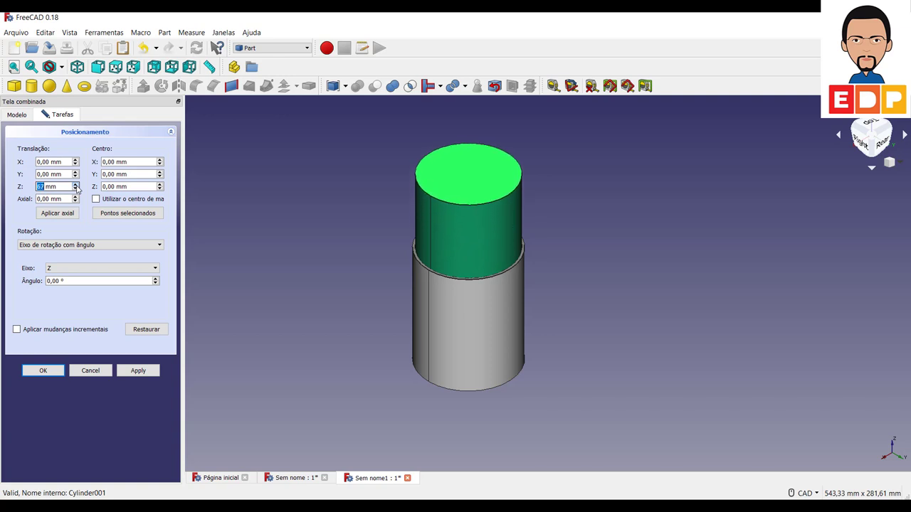
scroll(76, 186, up, 2)
scroll(76, 186, up, 2)
scroll(75, 187, up, 2)
scroll(71, 186, up, 2)
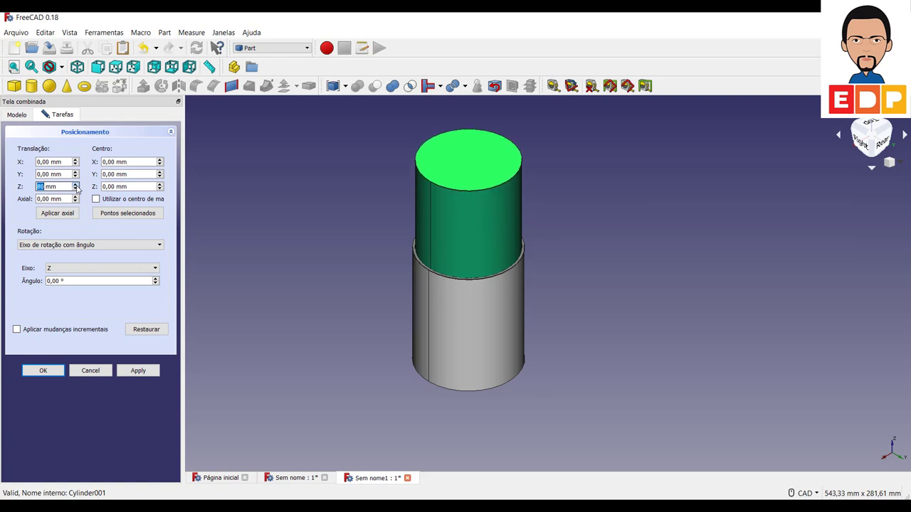
scroll(68, 188, up, 2)
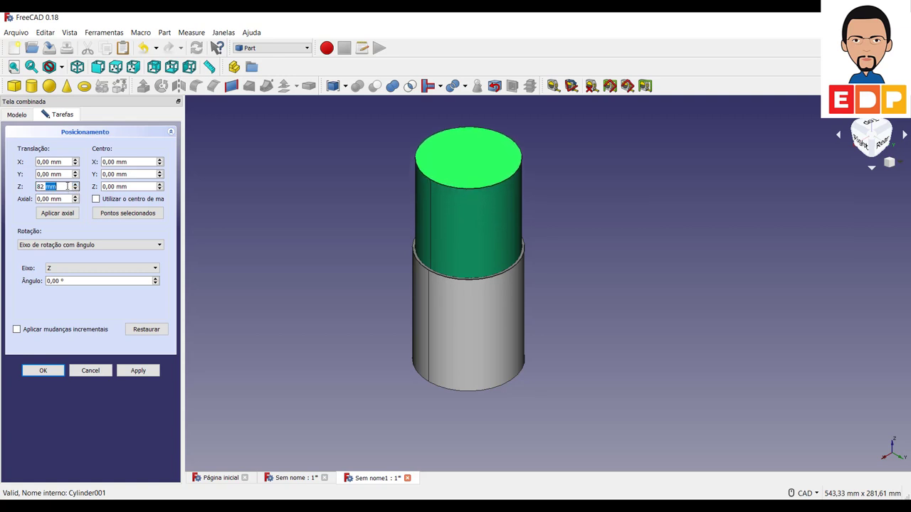
scroll(76, 188, up, 2)
scroll(76, 187, up, 2)
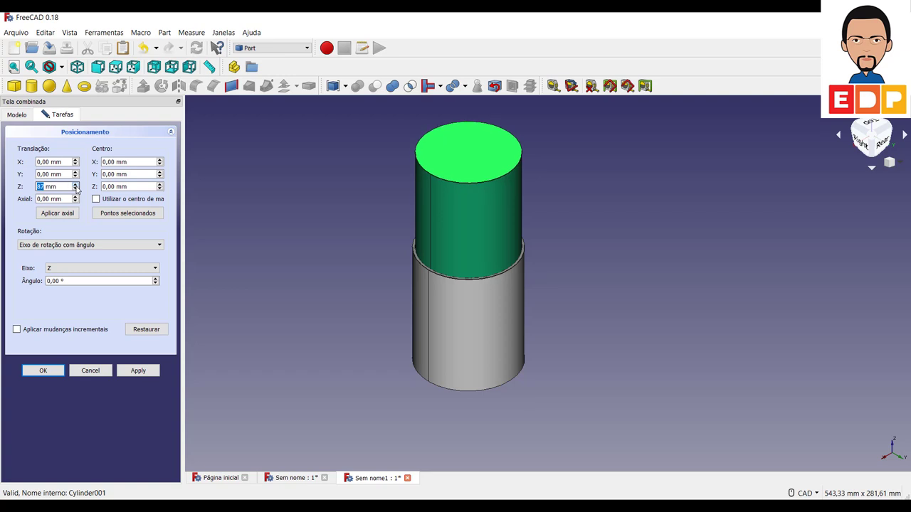
scroll(76, 187, up, 2)
scroll(76, 188, up, 2)
scroll(76, 189, up, 2)
scroll(77, 189, up, 2)
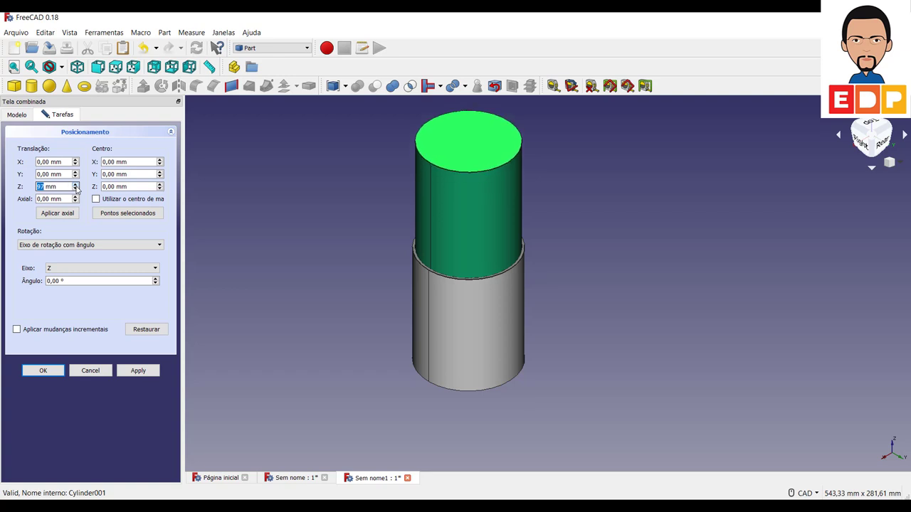
scroll(76, 188, up, 2)
scroll(76, 188, up, 2)
scroll(76, 189, up, 2)
scroll(76, 189, up, 2)
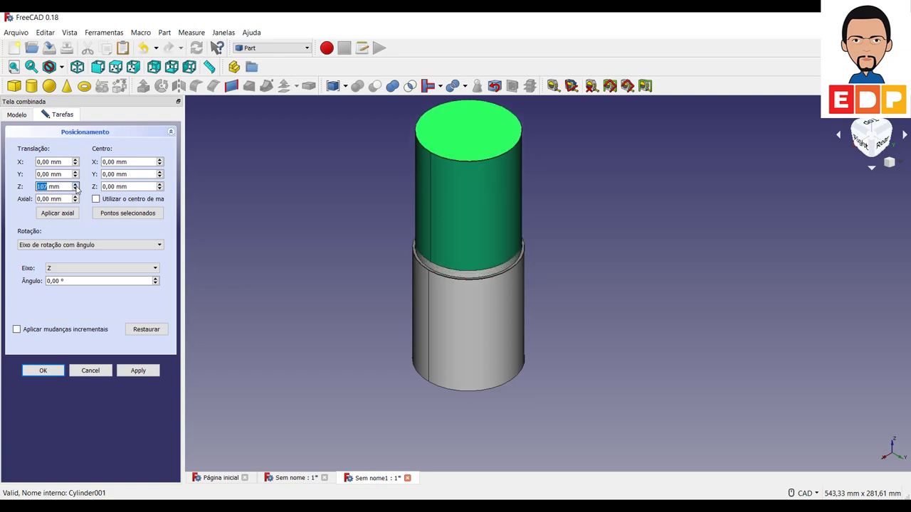
scroll(77, 188, up, 2)
scroll(76, 189, up, 2)
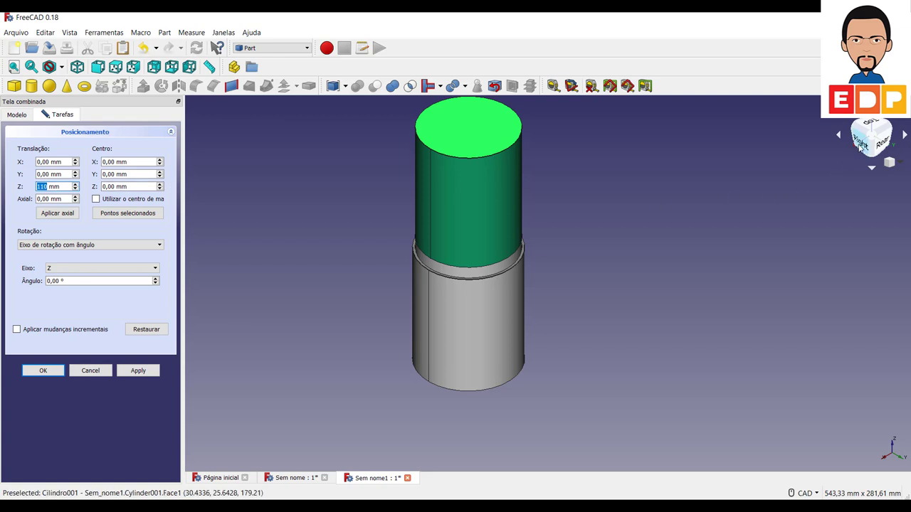
click(858, 146)
mouse_move(738, 310)
middle_down()
mouse_move(671, 433)
mouse_move(712, 363)
middle_up()
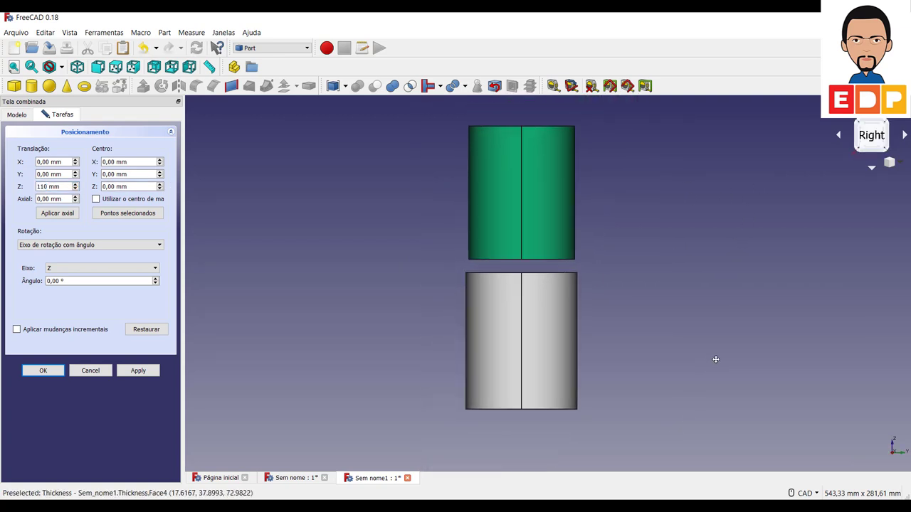
click(43, 371)
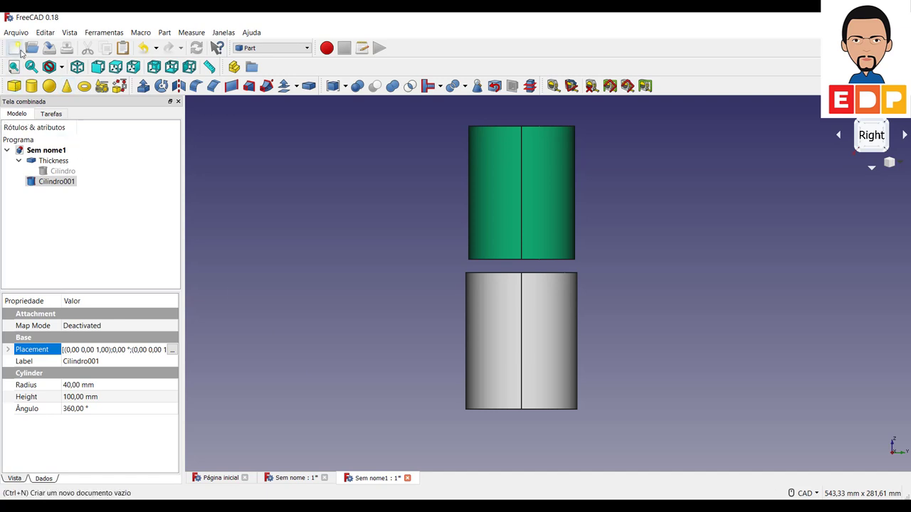
Create document Sem nome2 with a Part Cone and select its small end face.
key(ctrl+n)
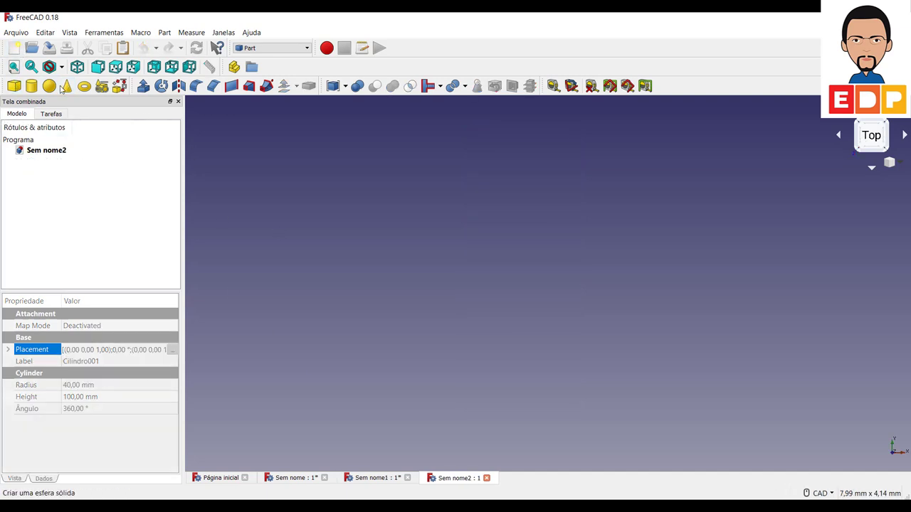
click(66, 85)
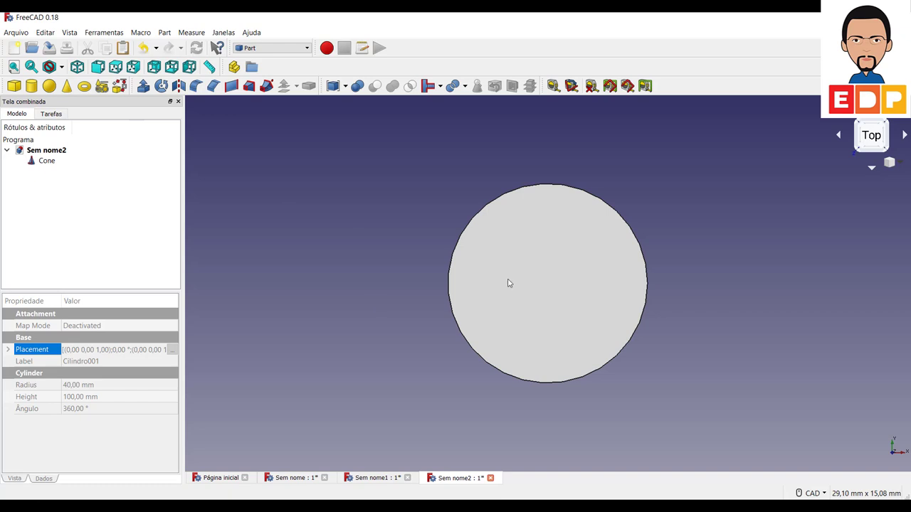
click(886, 123)
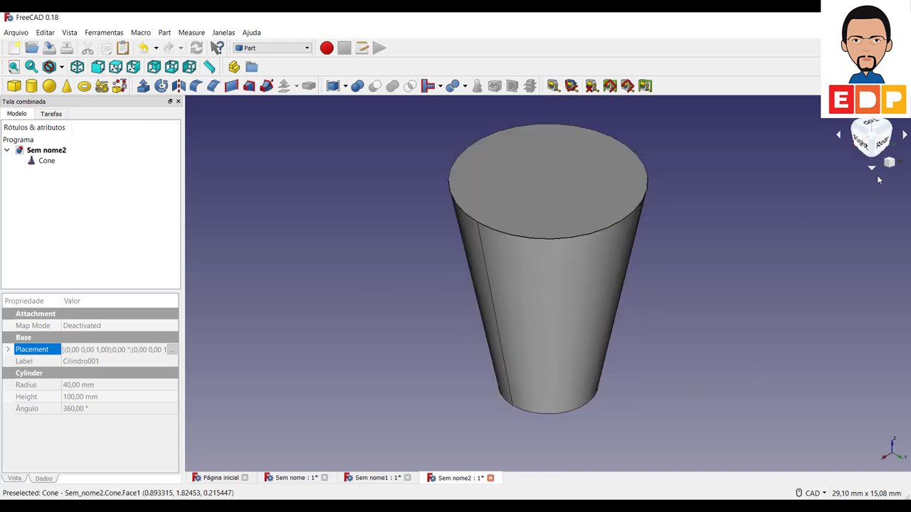
click(873, 164)
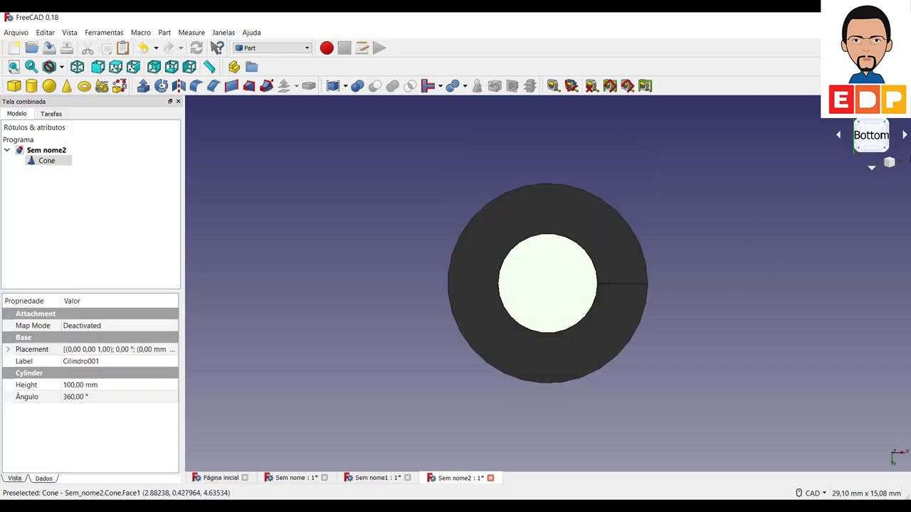
click(888, 126)
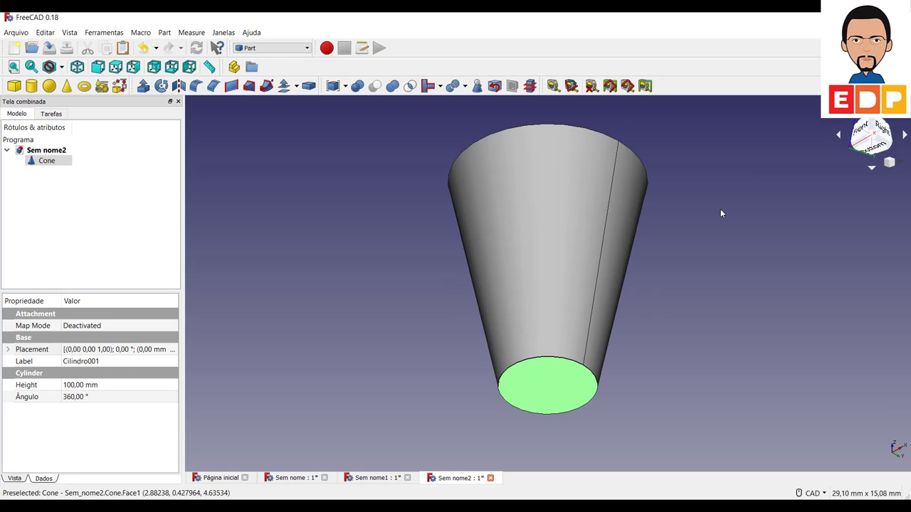
click(549, 397)
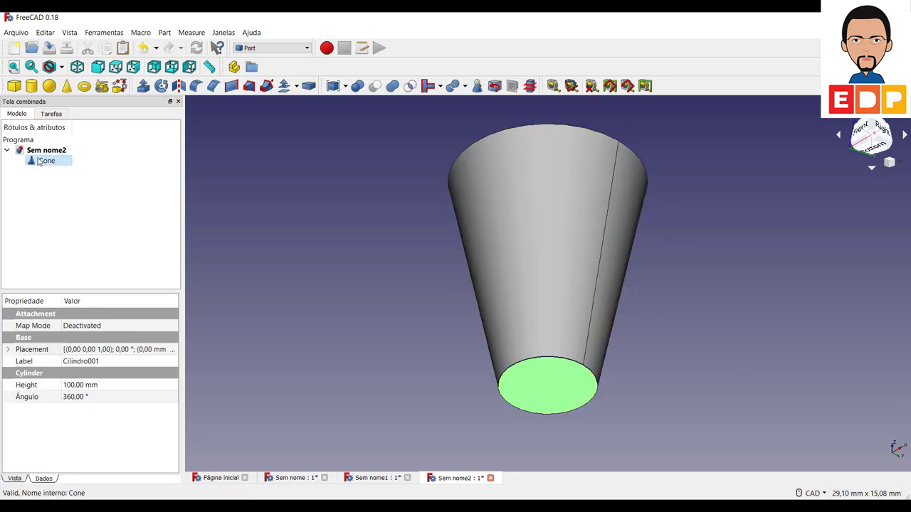
Apply Thickness to the cone's small end and test lower, negative wall values.
click(308, 85)
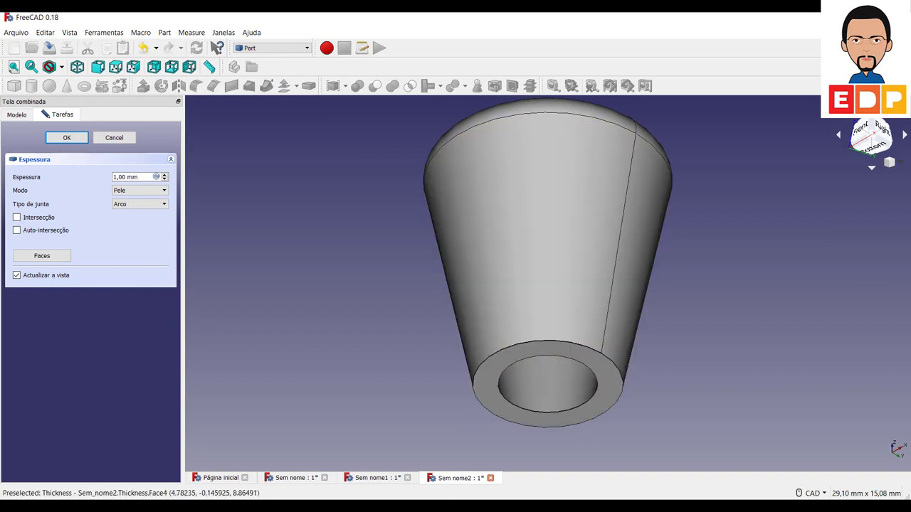
click(870, 155)
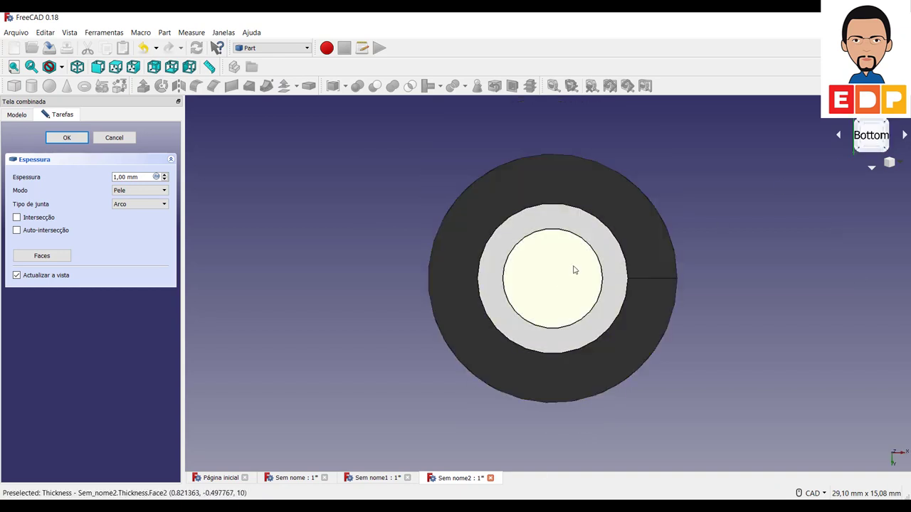
click(888, 125)
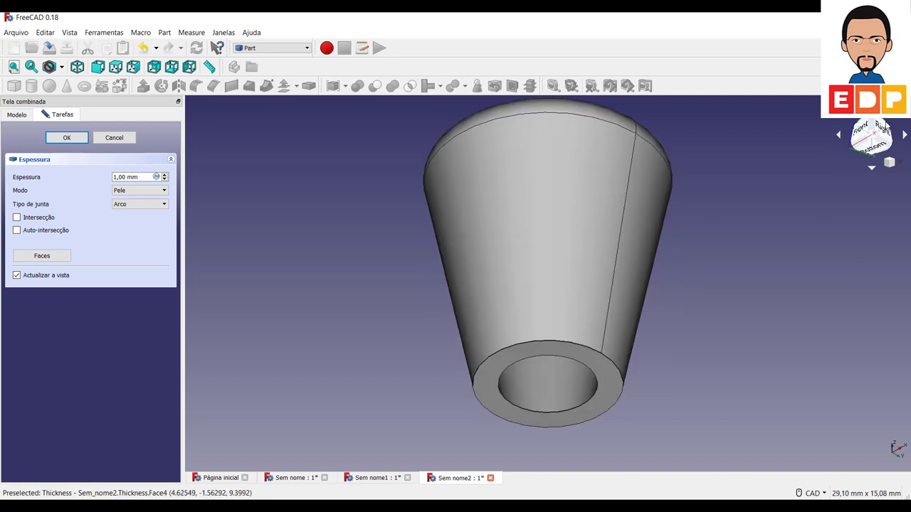
middle_drag(791, 252, 736, 297)
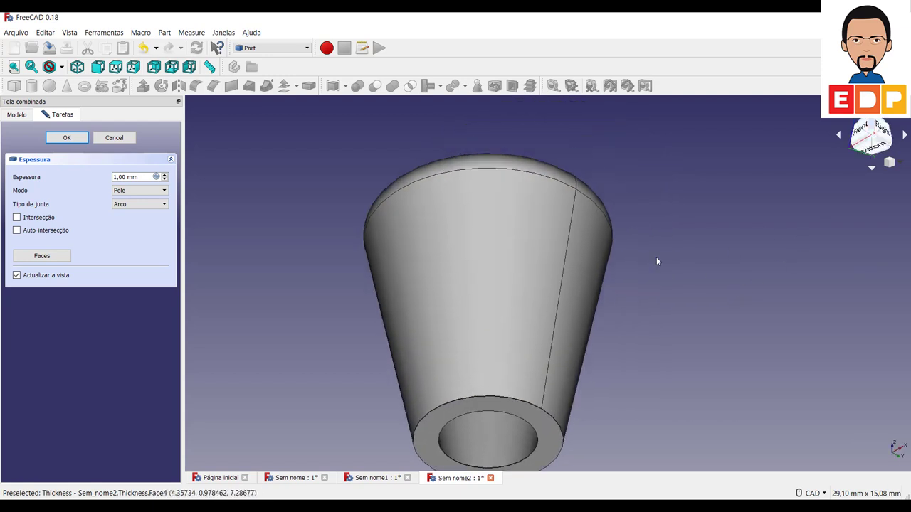
click(165, 176)
click(165, 181)
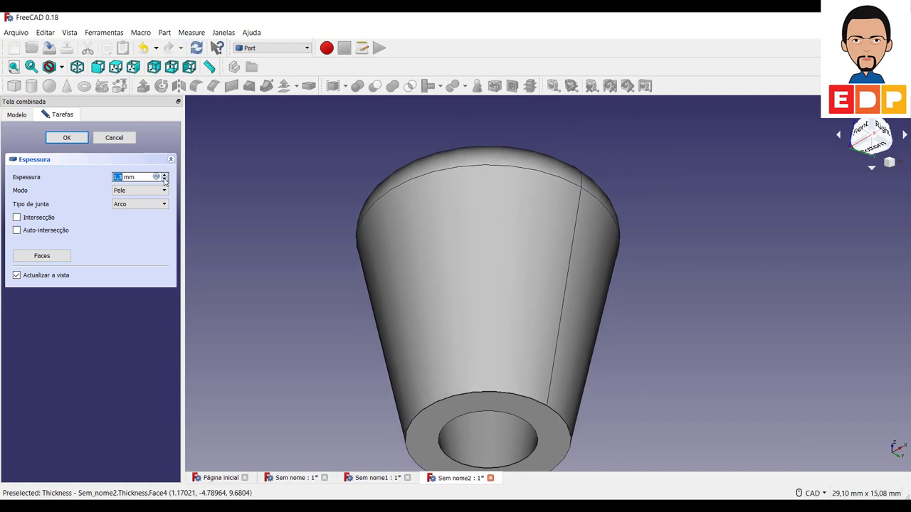
click(165, 181)
click(164, 181)
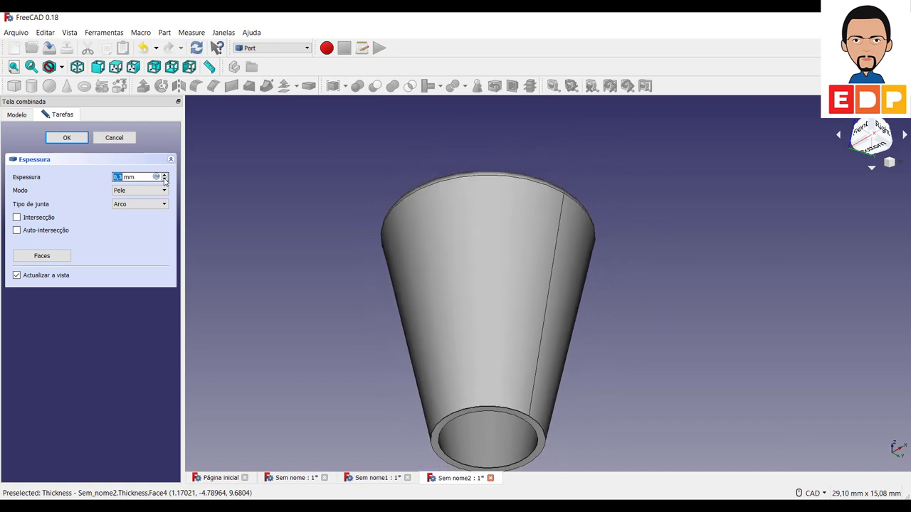
click(165, 181)
click(164, 181)
click(164, 181)
click(164, 181)
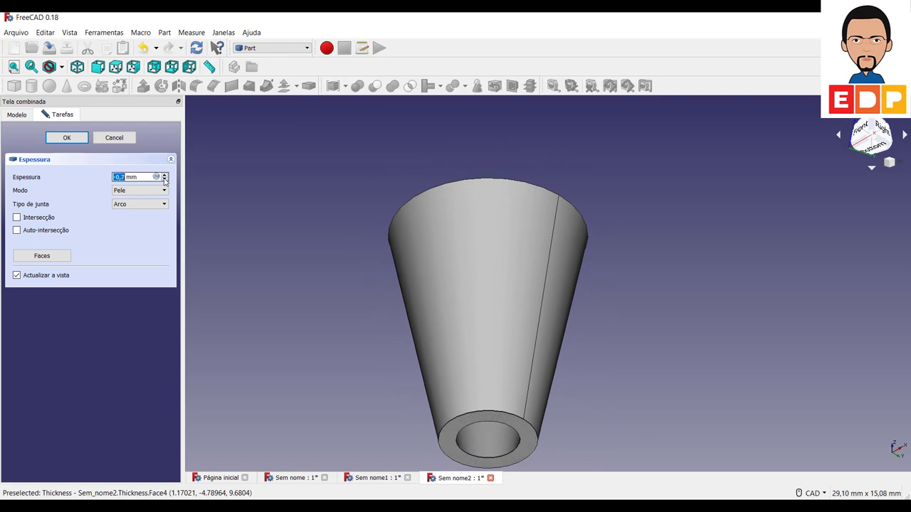
click(164, 181)
Bring the wall thickness back positive and set the join type to Intersecção.
click(165, 176)
click(165, 176)
click(166, 176)
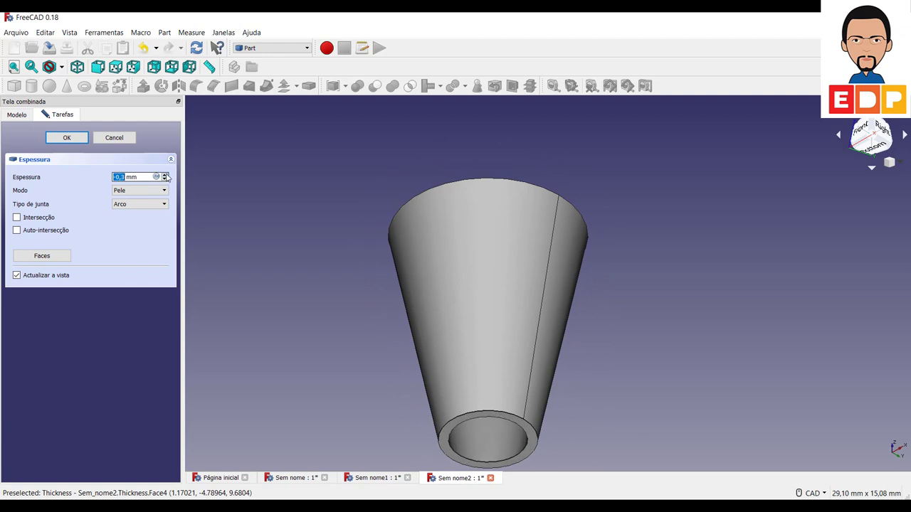
click(165, 177)
click(165, 176)
click(165, 177)
click(165, 177)
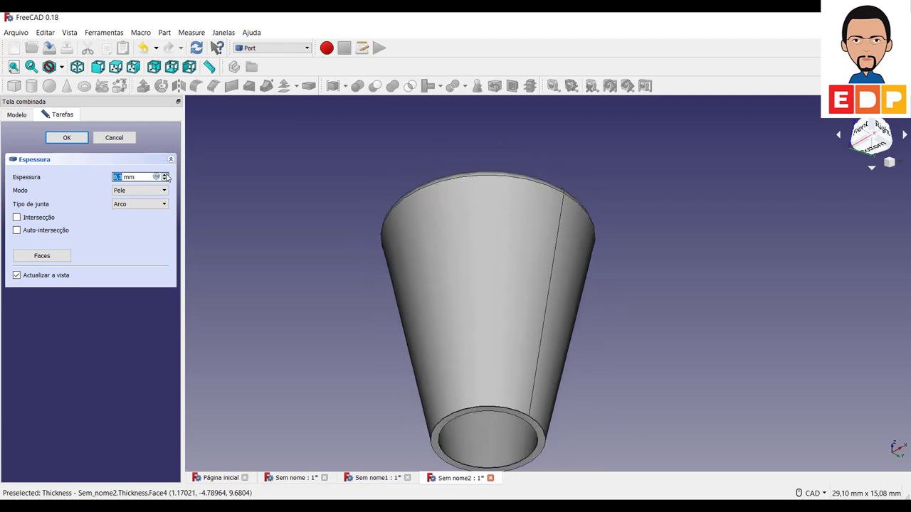
click(165, 176)
click(155, 205)
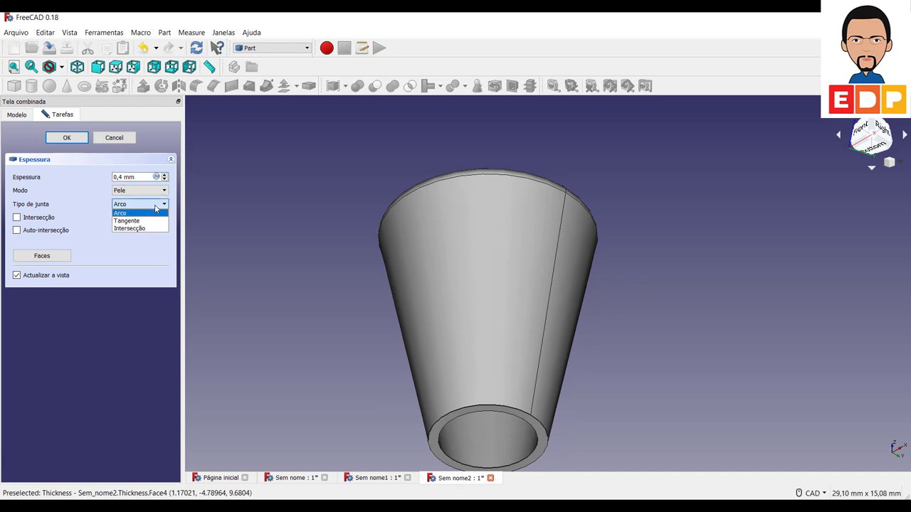
click(136, 229)
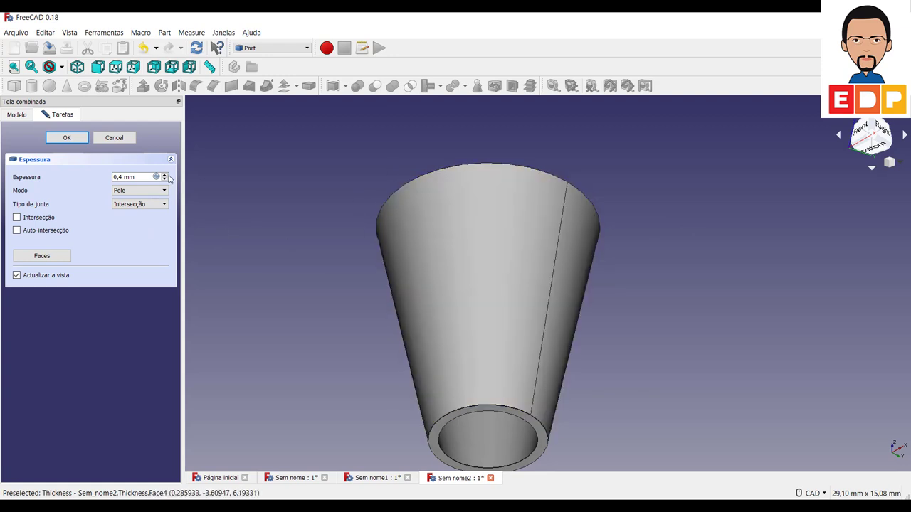
Set the cone's wall thickness to 1 mm and finish the hollow shell.
scroll(168, 178, up, 5)
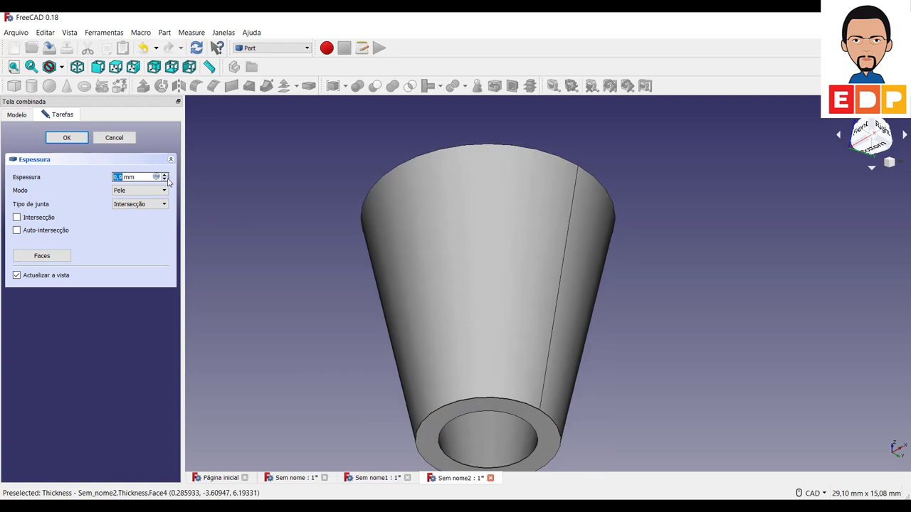
scroll(165, 180, down, 2)
scroll(165, 180, up, 1)
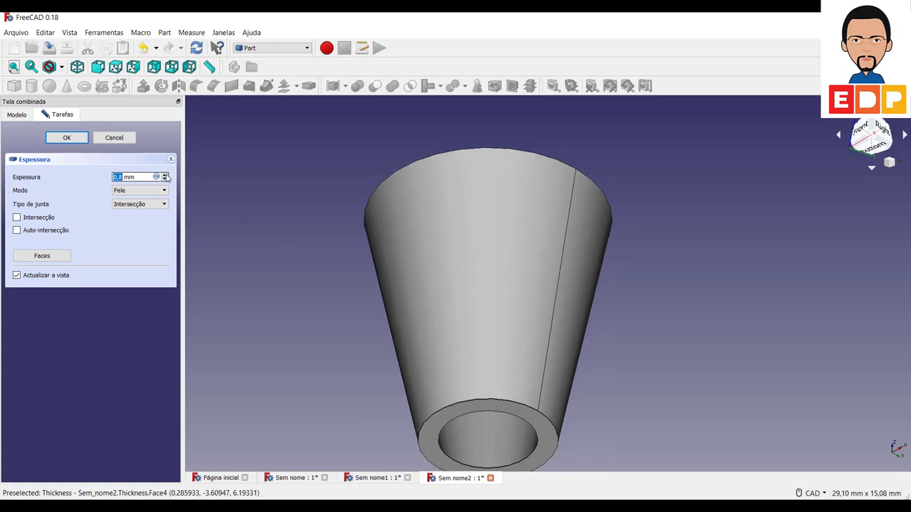
scroll(165, 180, up, 1)
scroll(165, 180, up, 1)
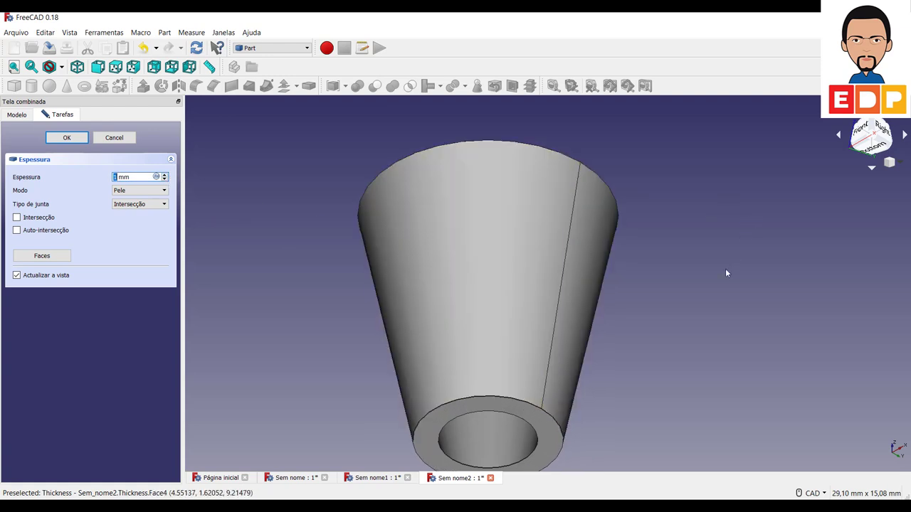
click(81, 140)
Select the Thickness object to show its 1,00 mm Skin-mode, Intersection-join properties.
mouse_move(748, 335)
middle_down()
mouse_move(770, 294)
mouse_move(747, 306)
middle_up()
click(56, 161)
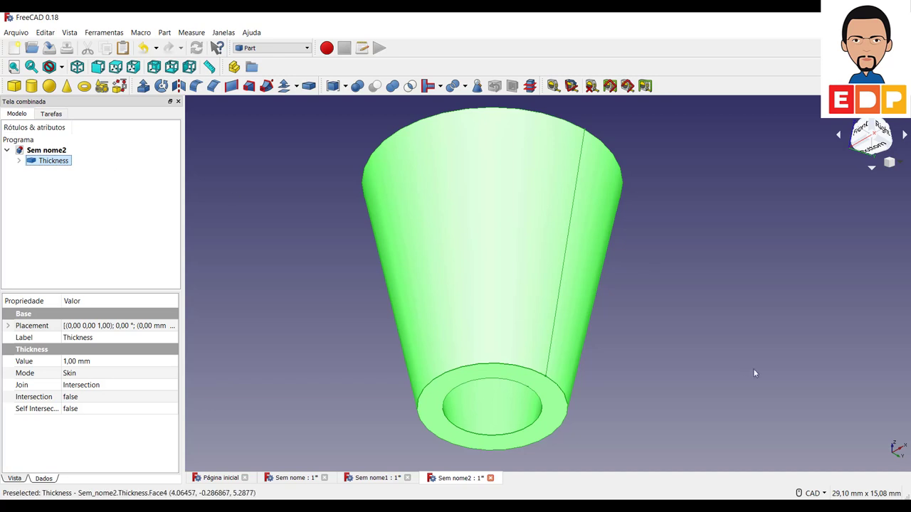
scroll(733, 367, down, 3)
scroll(733, 366, up, 3)
scroll(730, 367, down, 3)
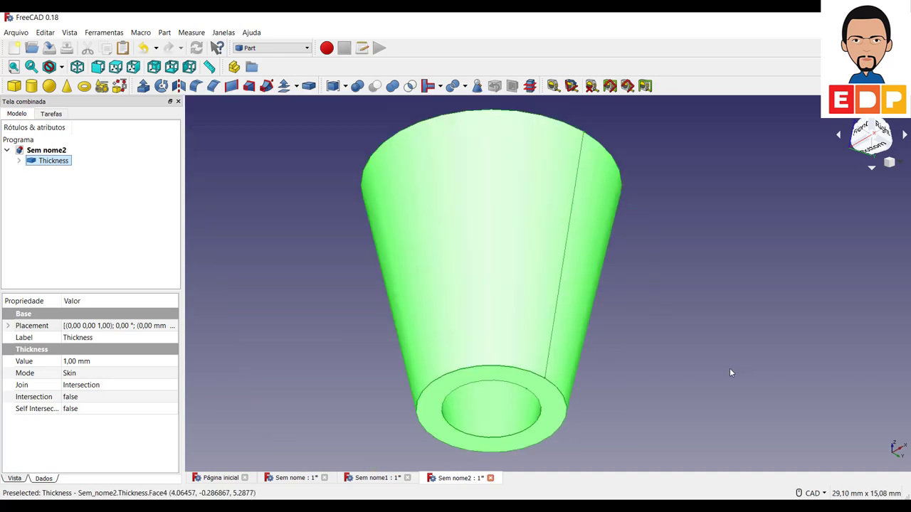